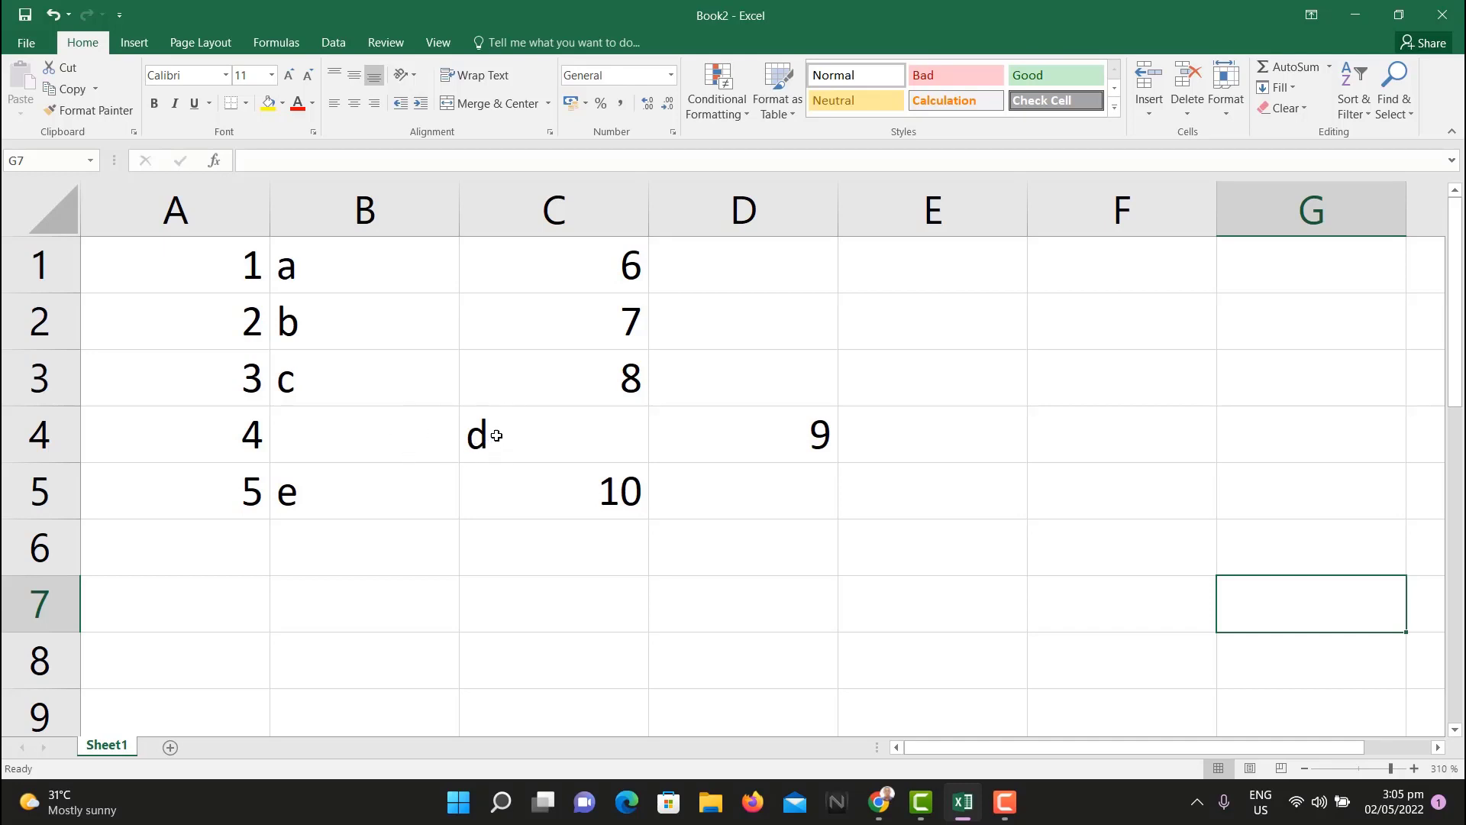
- Move the letter d from cell C4 to cell B4 by cutting and pasting it
left_click(497, 436)
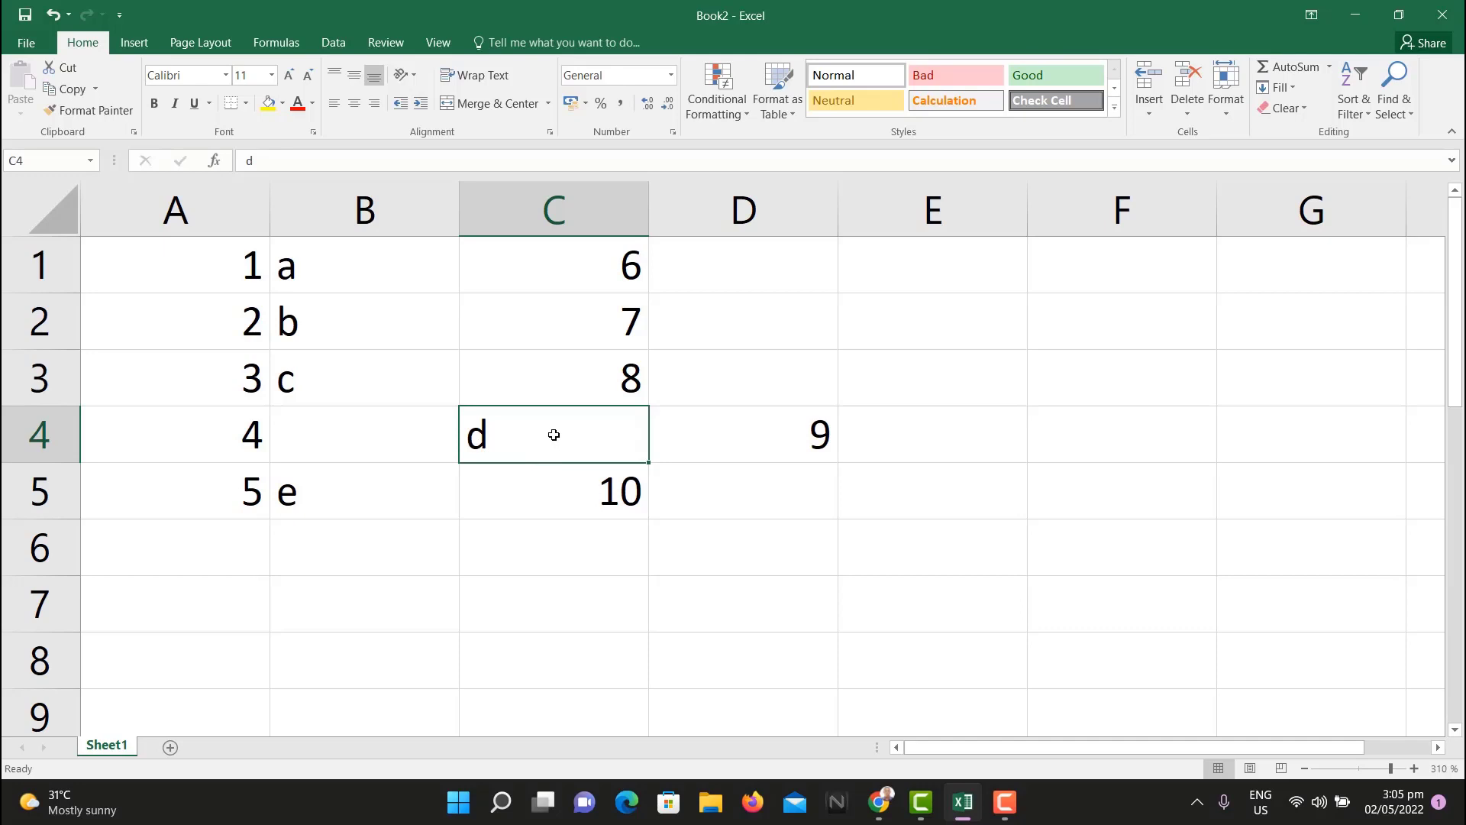
left_click(768, 457)
left_click(573, 434)
right_click(555, 429)
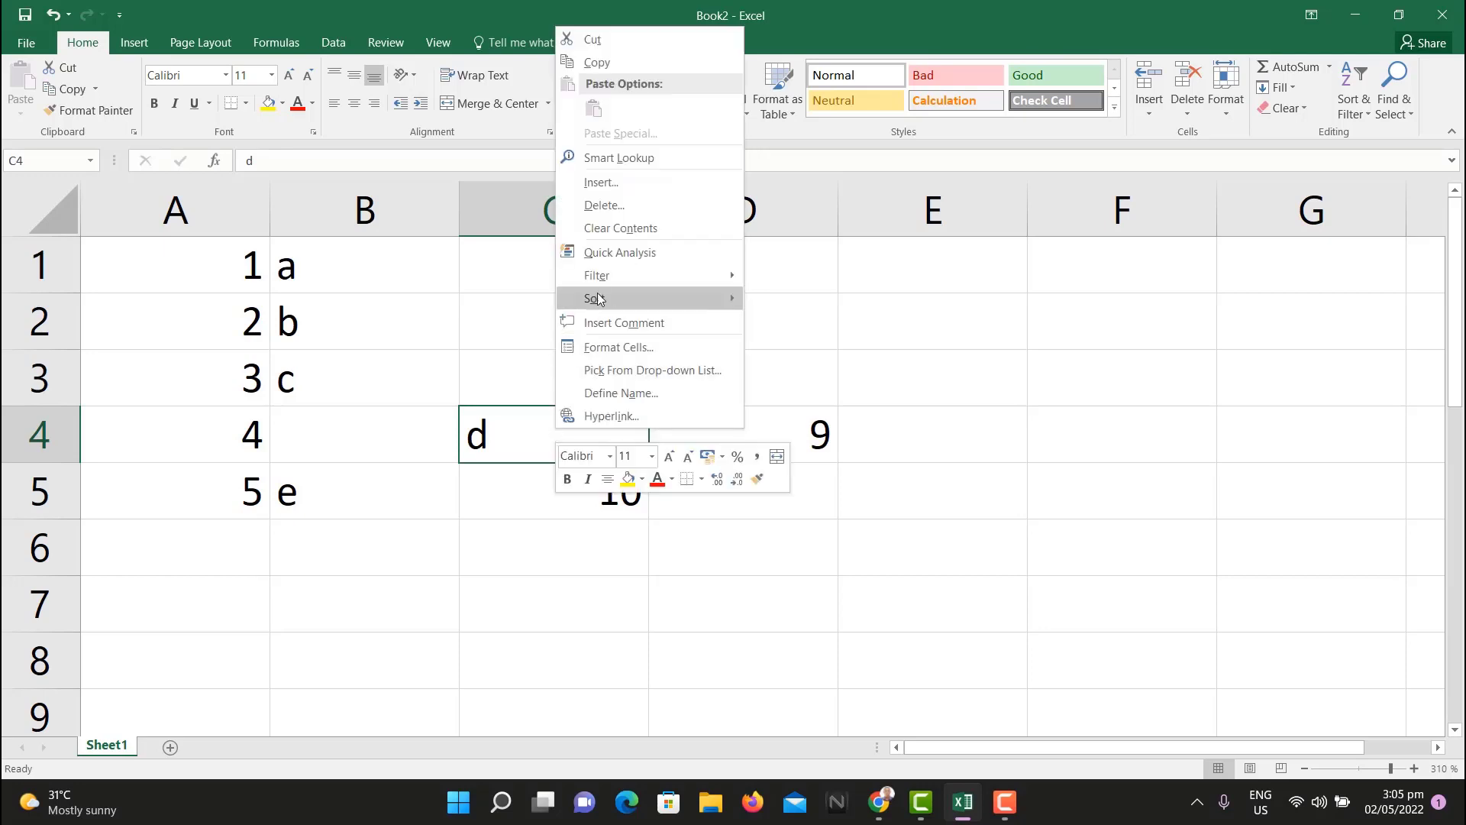
left_click(612, 39)
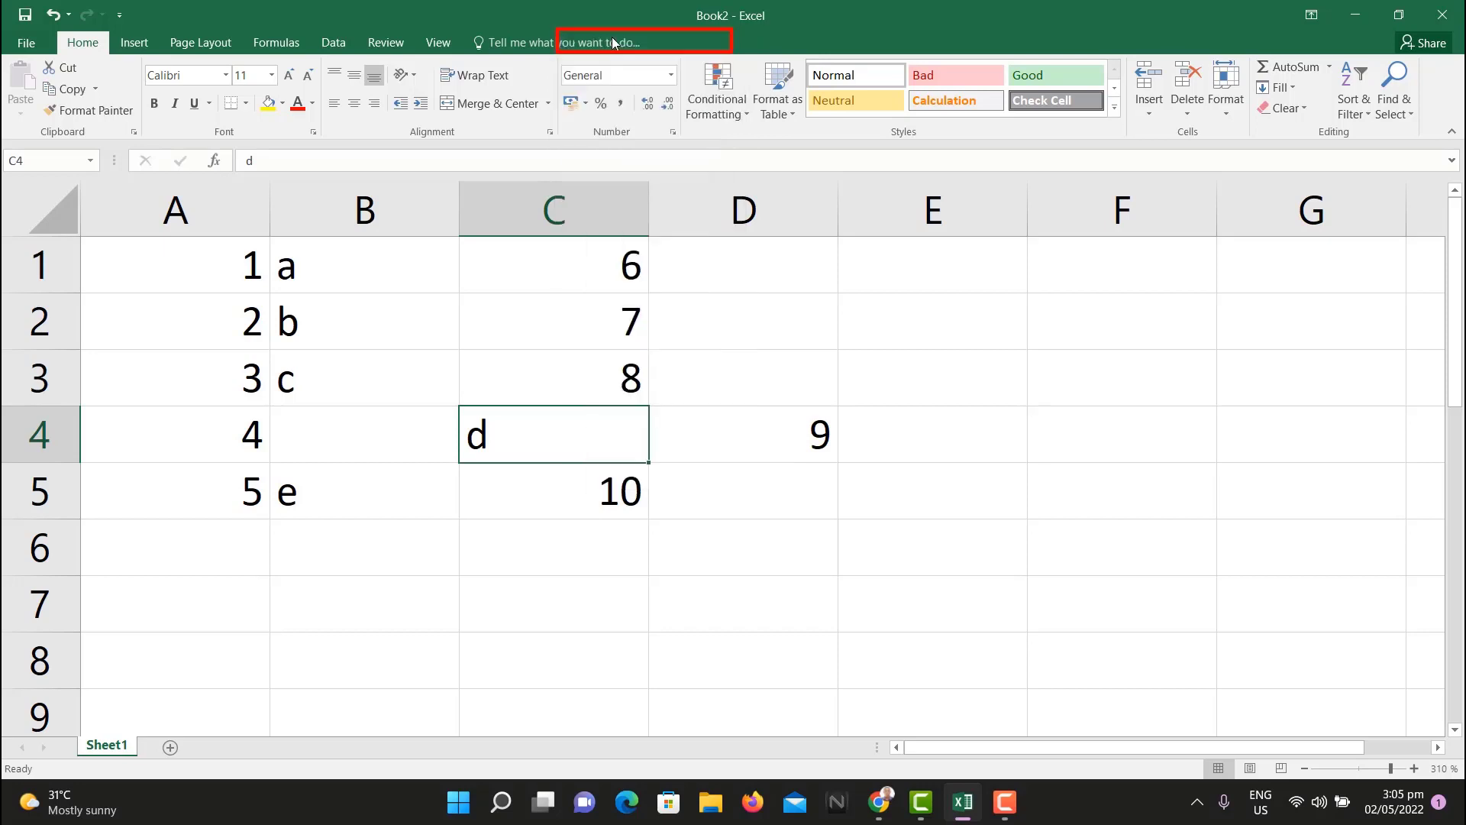
left_click(376, 436)
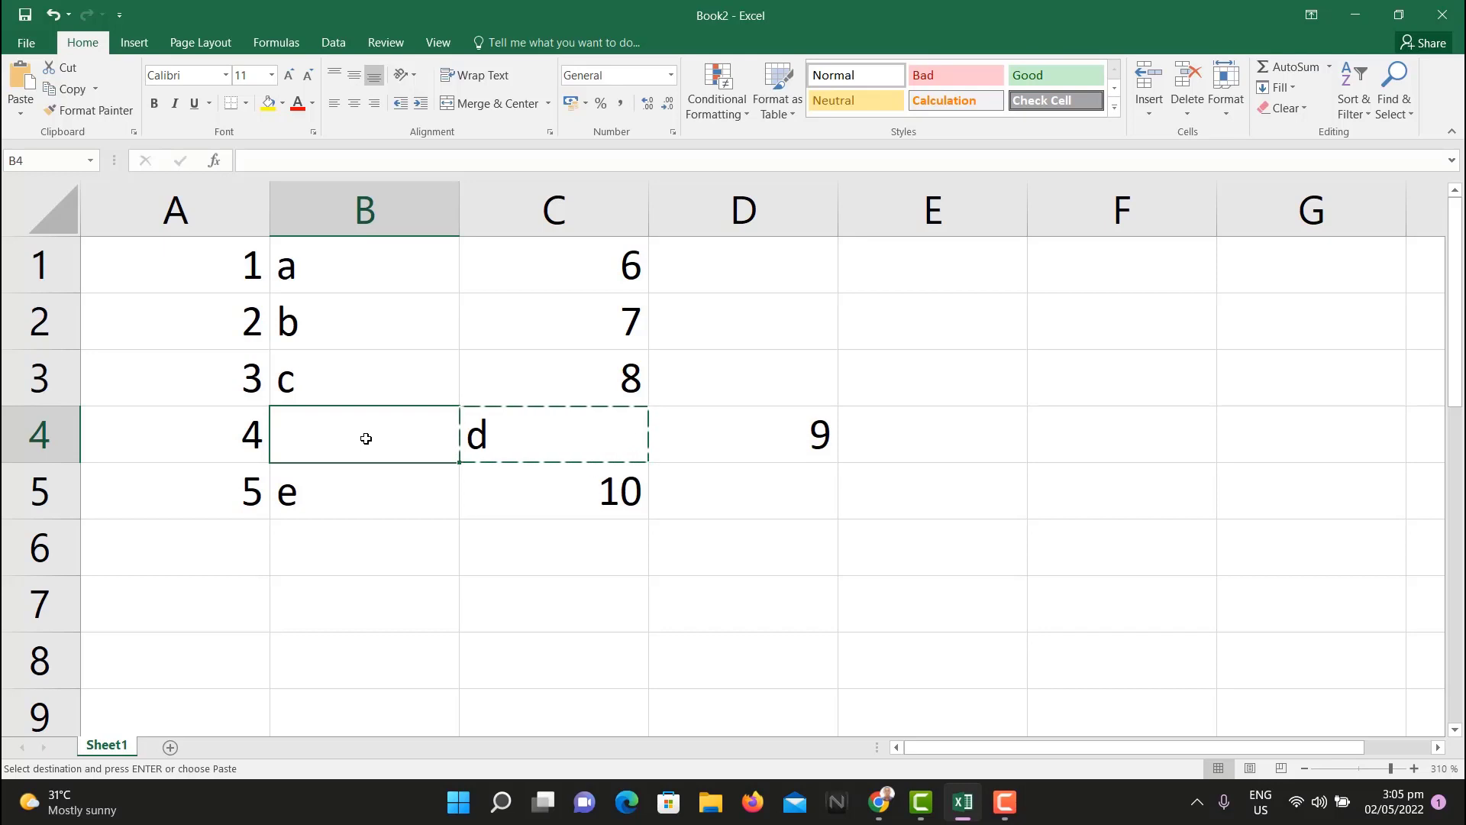
right_click(374, 434)
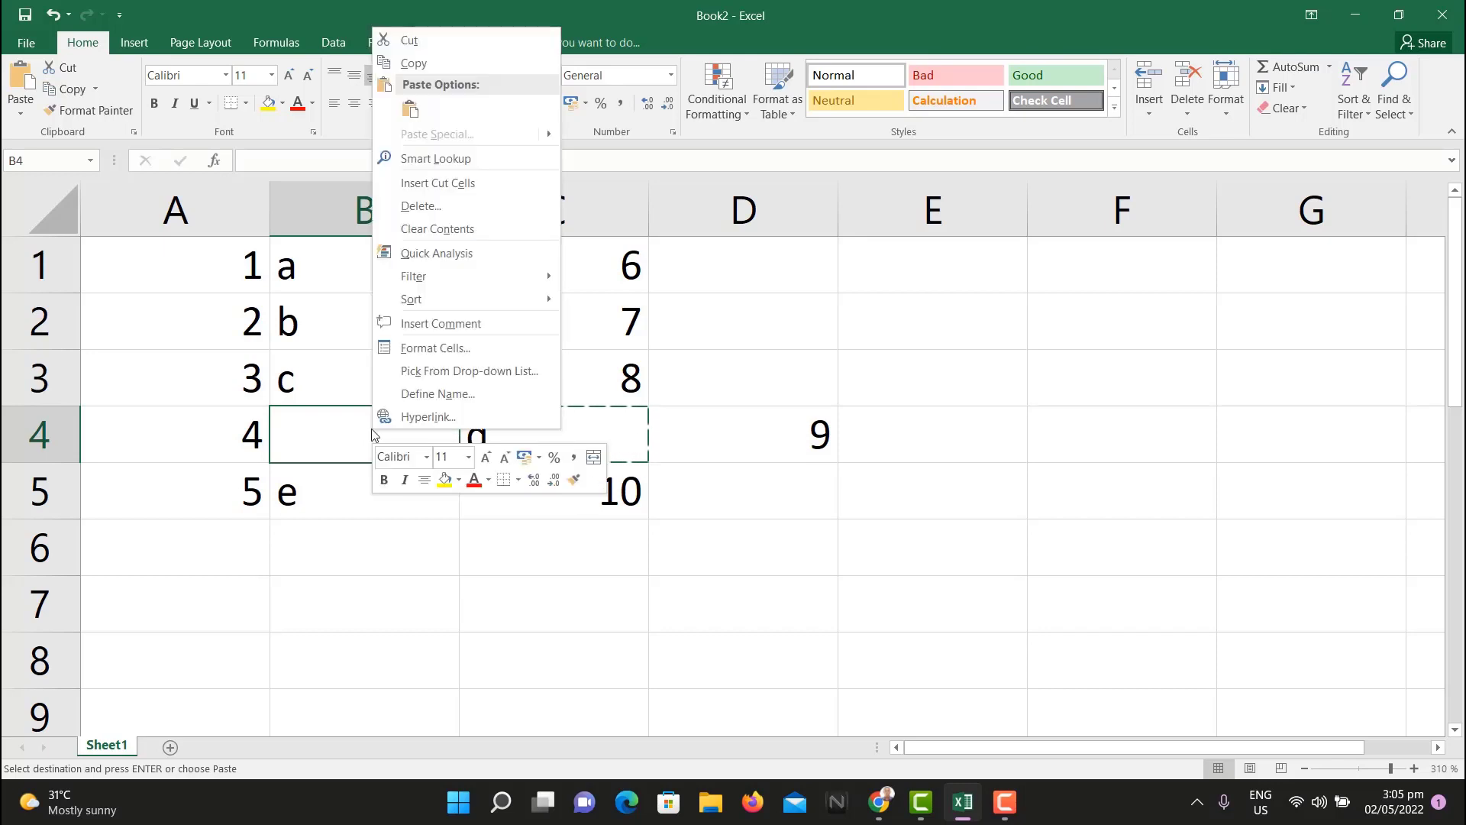
left_click(410, 110)
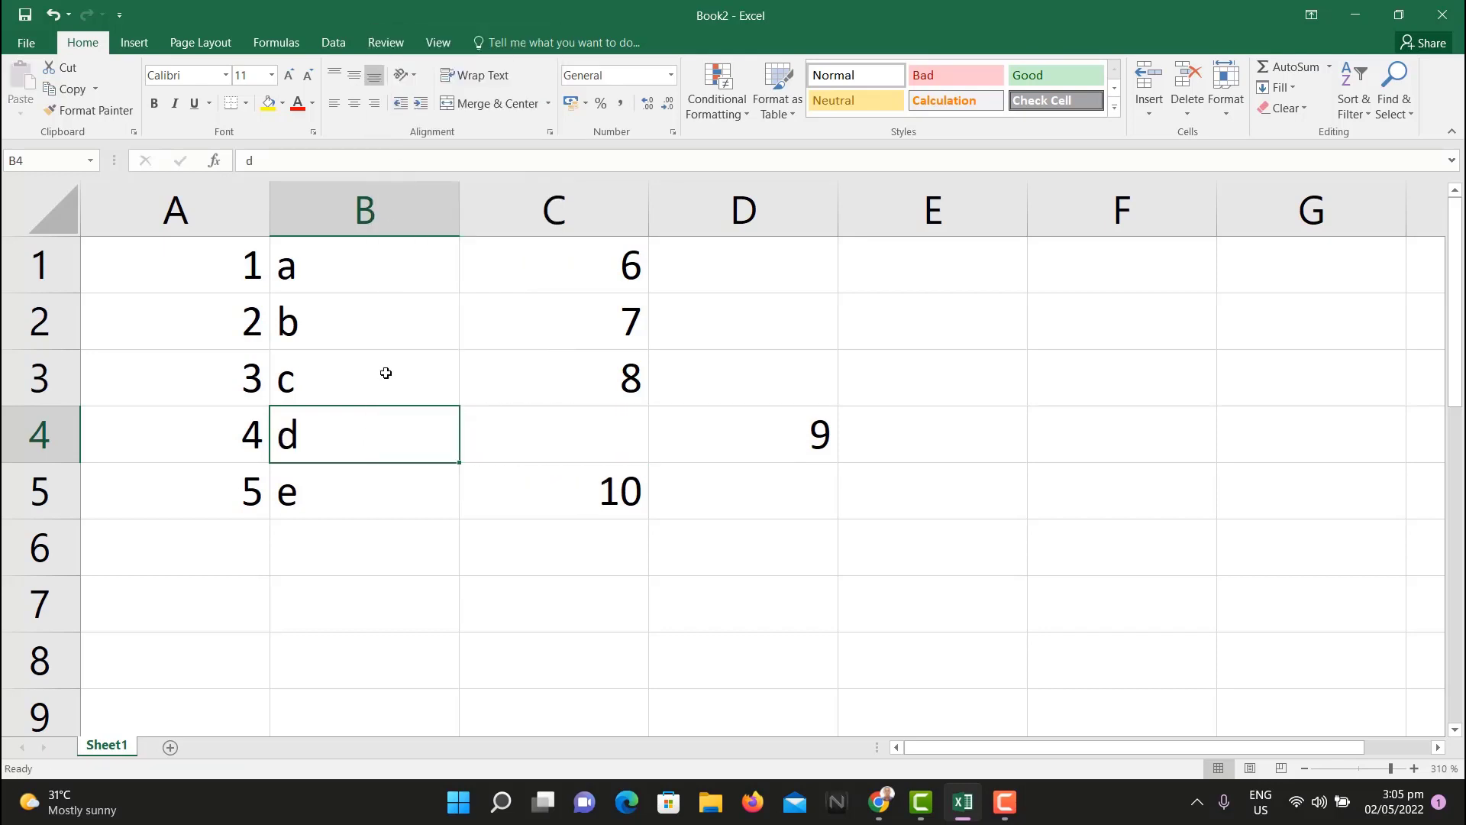
left_click(570, 456)
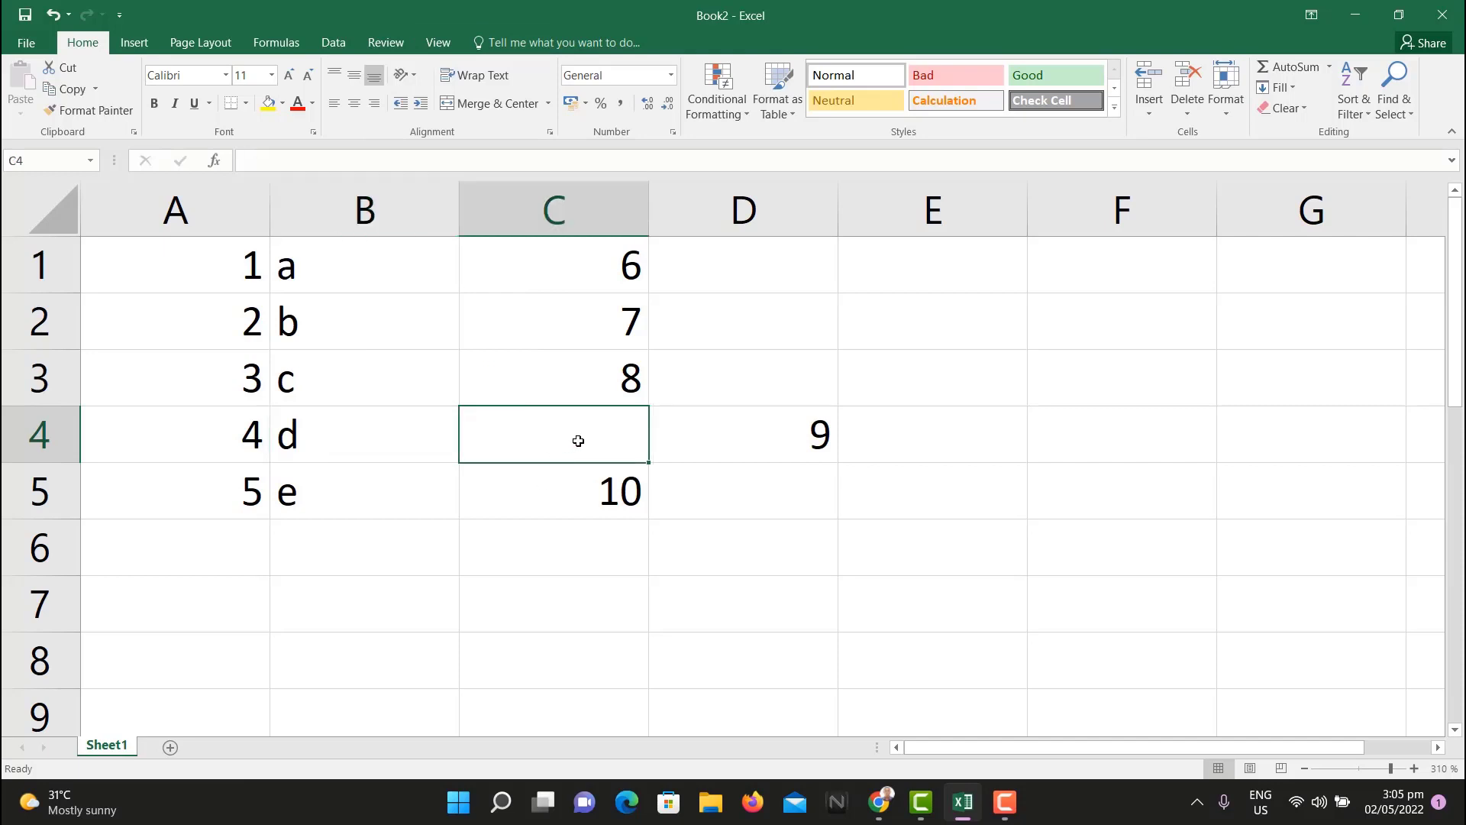
left_click(355, 441)
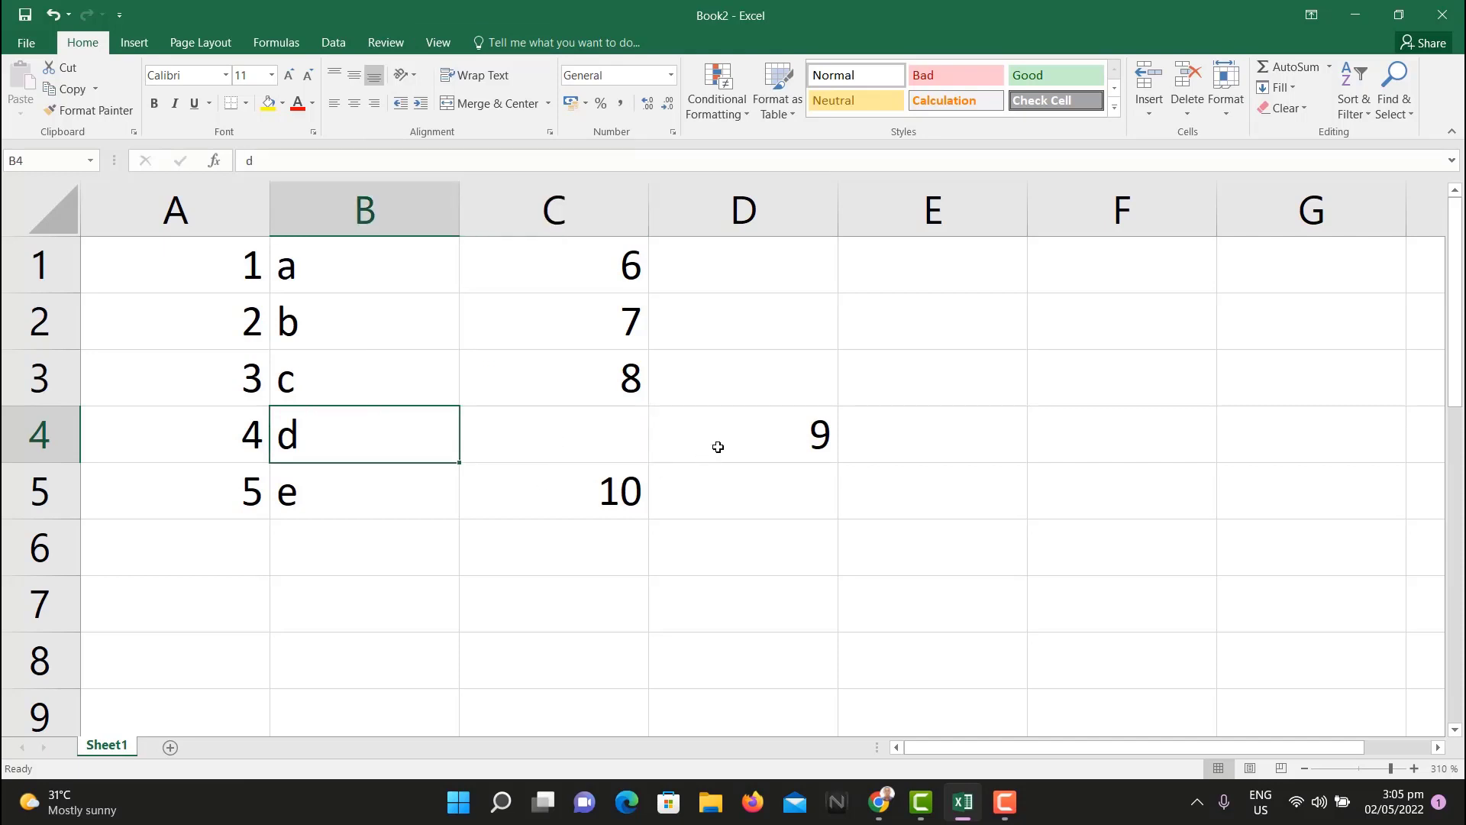
- Cut the number 9 from cell D4 and paste it into cell C4
left_click(764, 440)
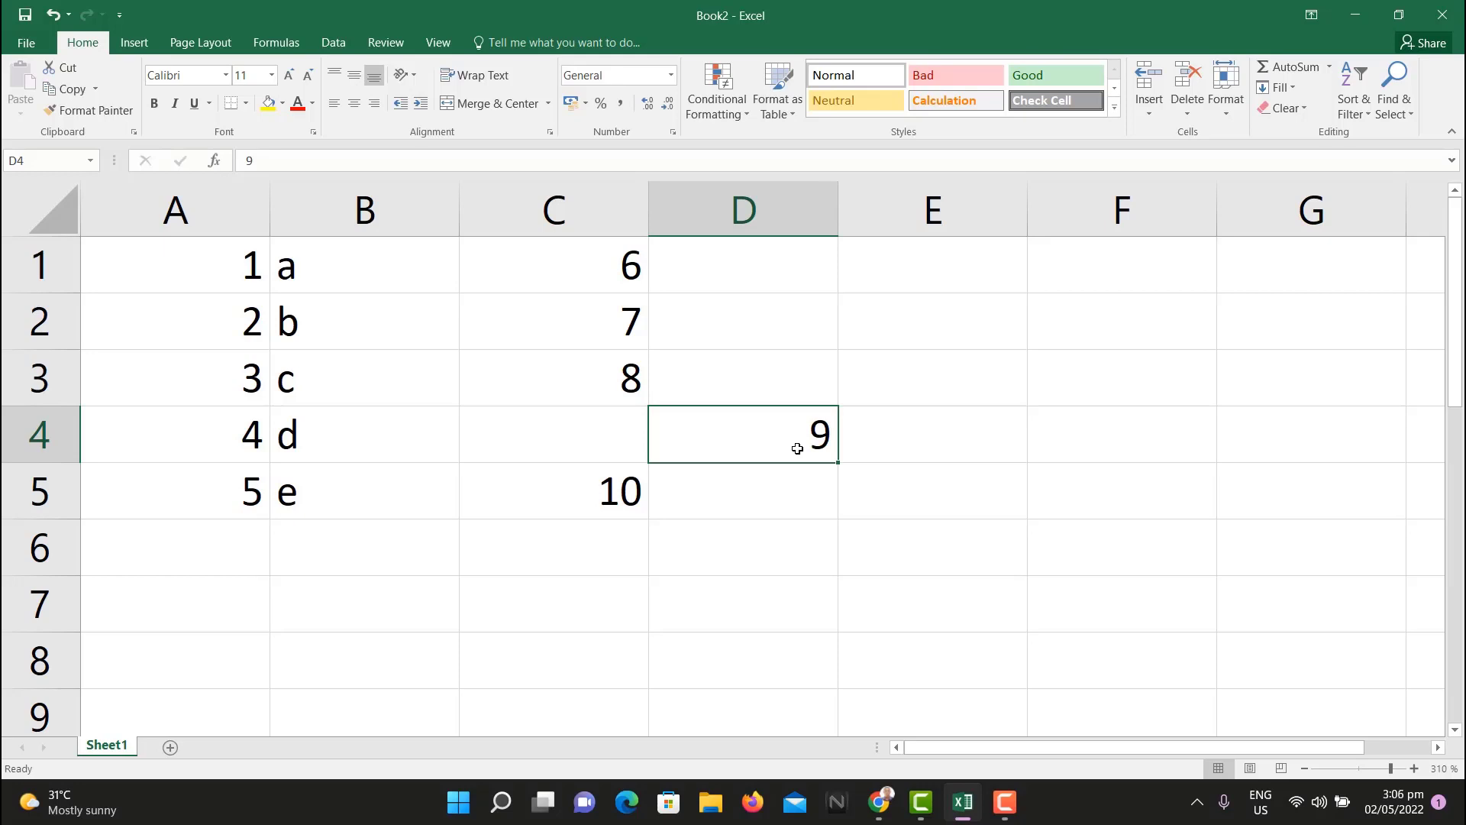
key("ctrl+x")
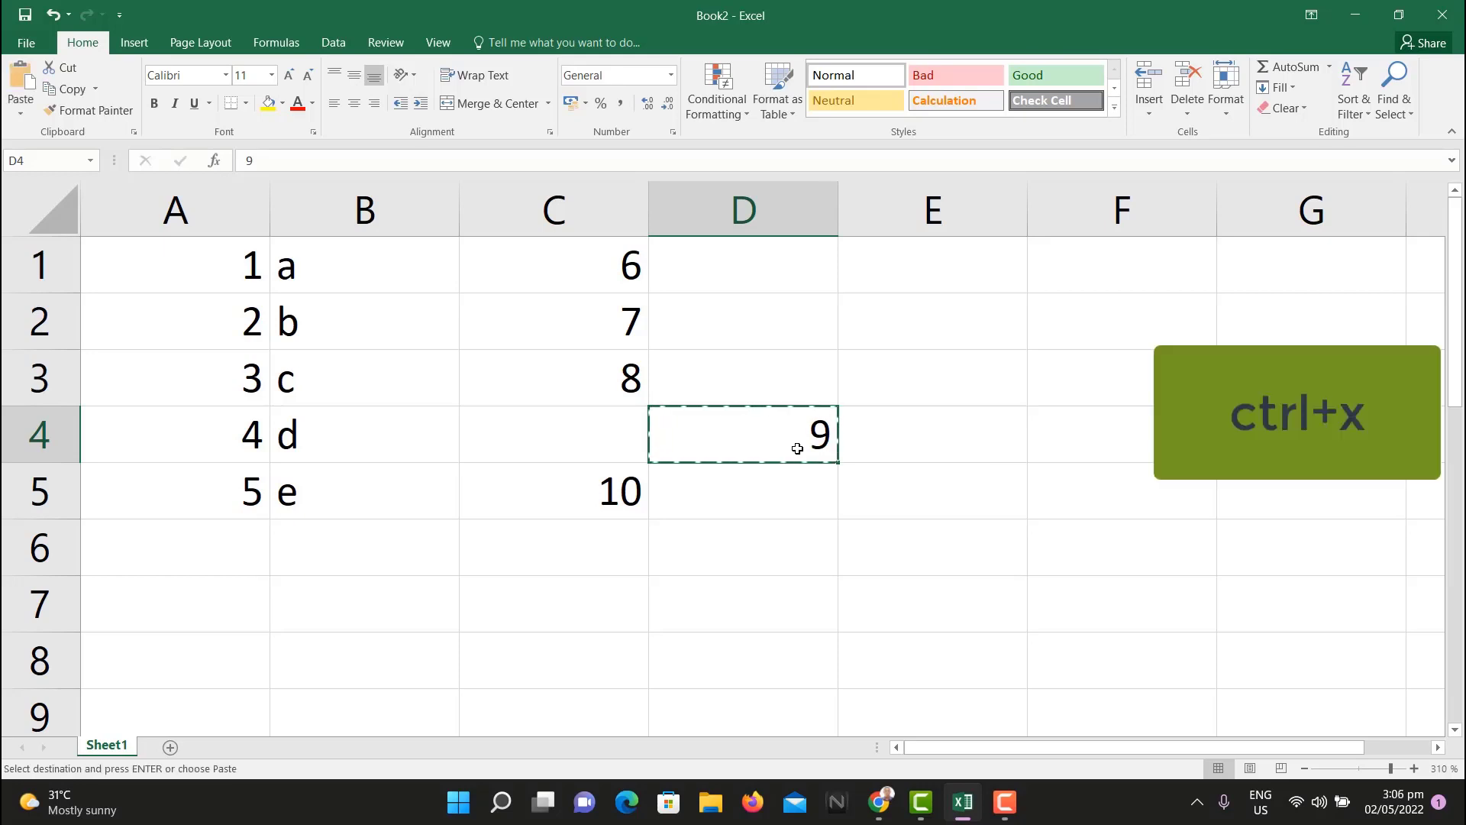
left_click(578, 427)
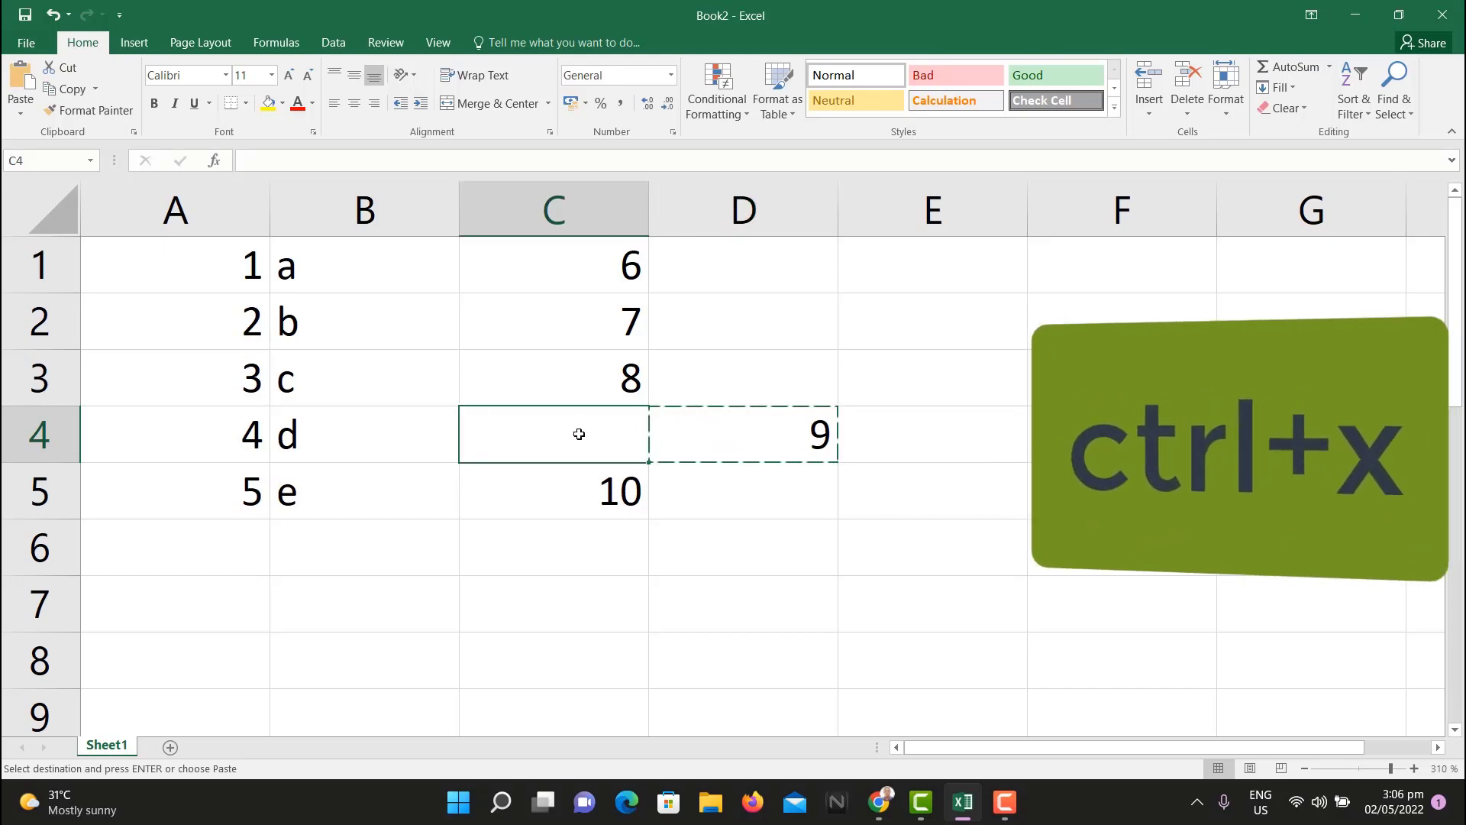
key("ctrl+v")
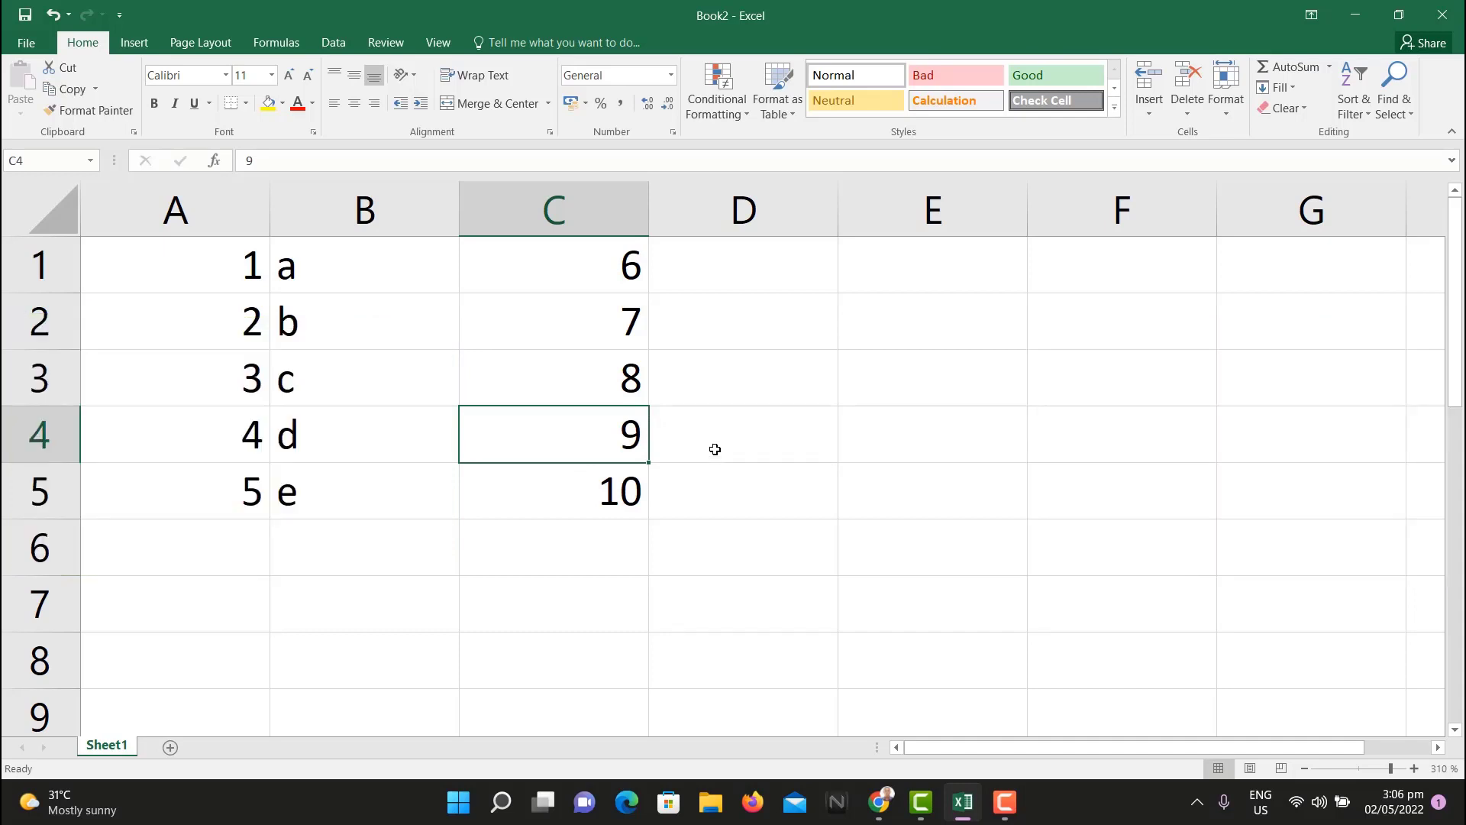
left_click(730, 452)
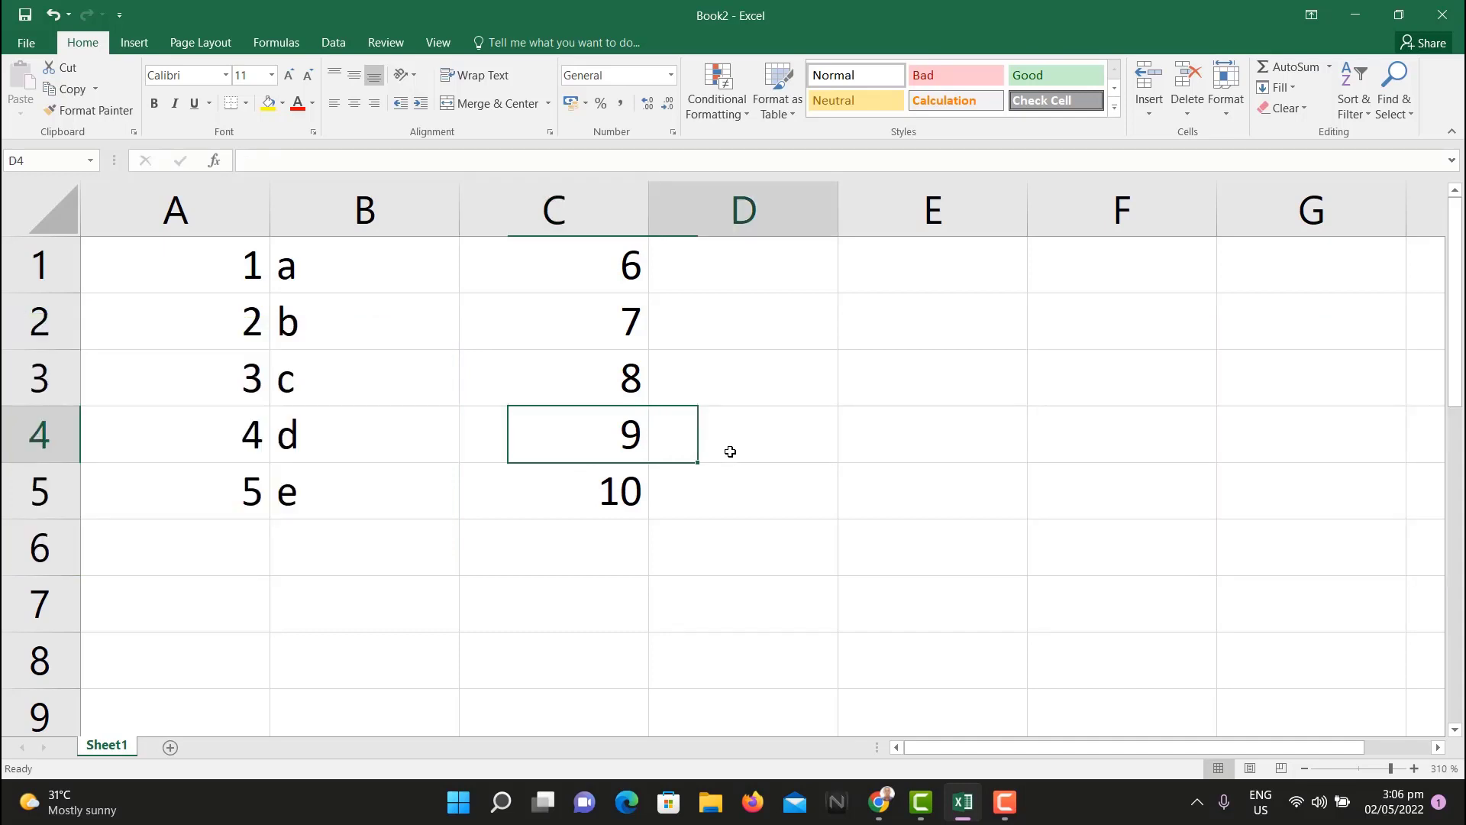
left_click(609, 436)
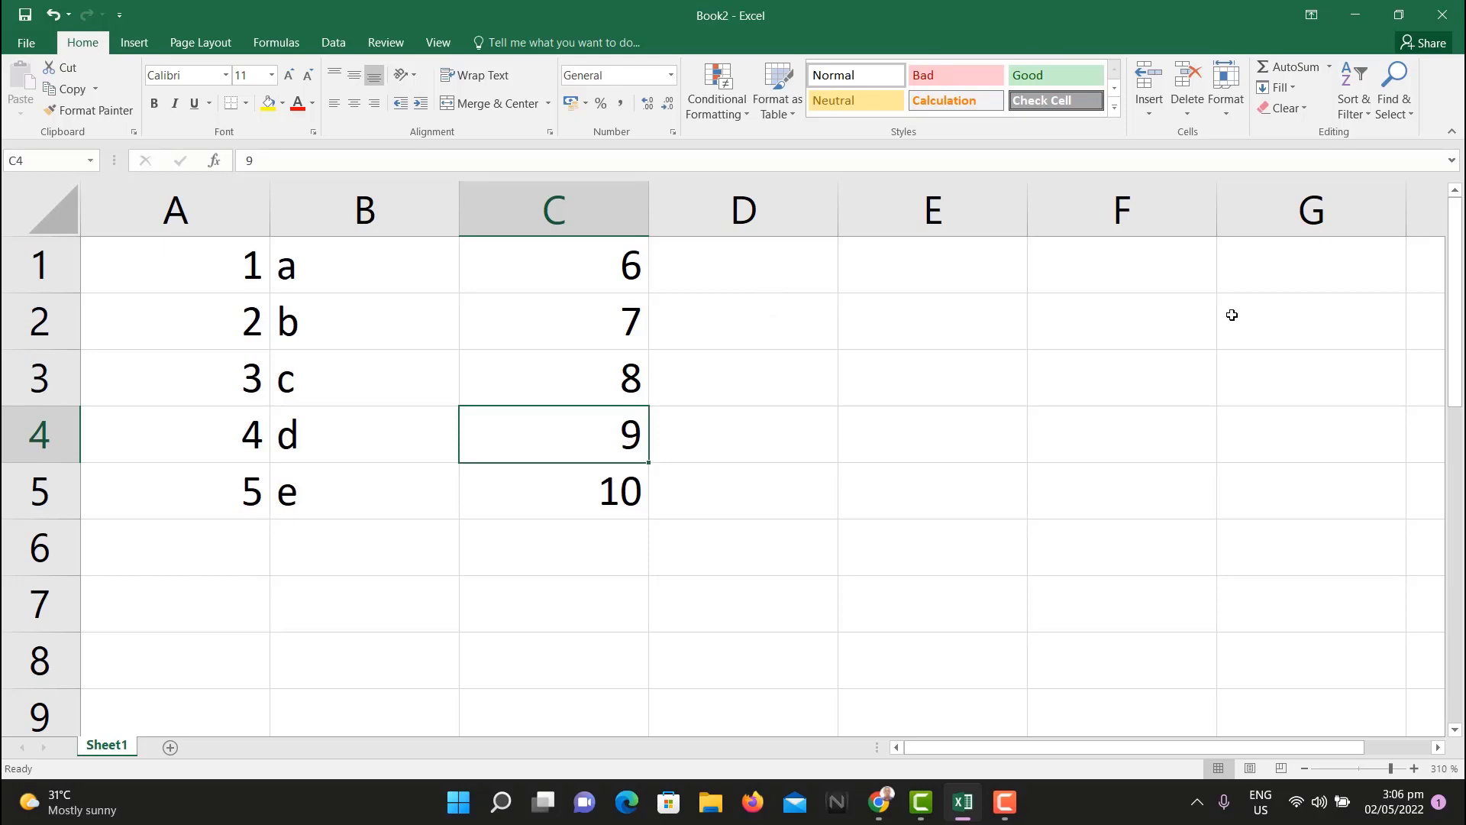
- Copy the range C1:C5 and paste it into column G starting at cell G1
left_click(563, 255)
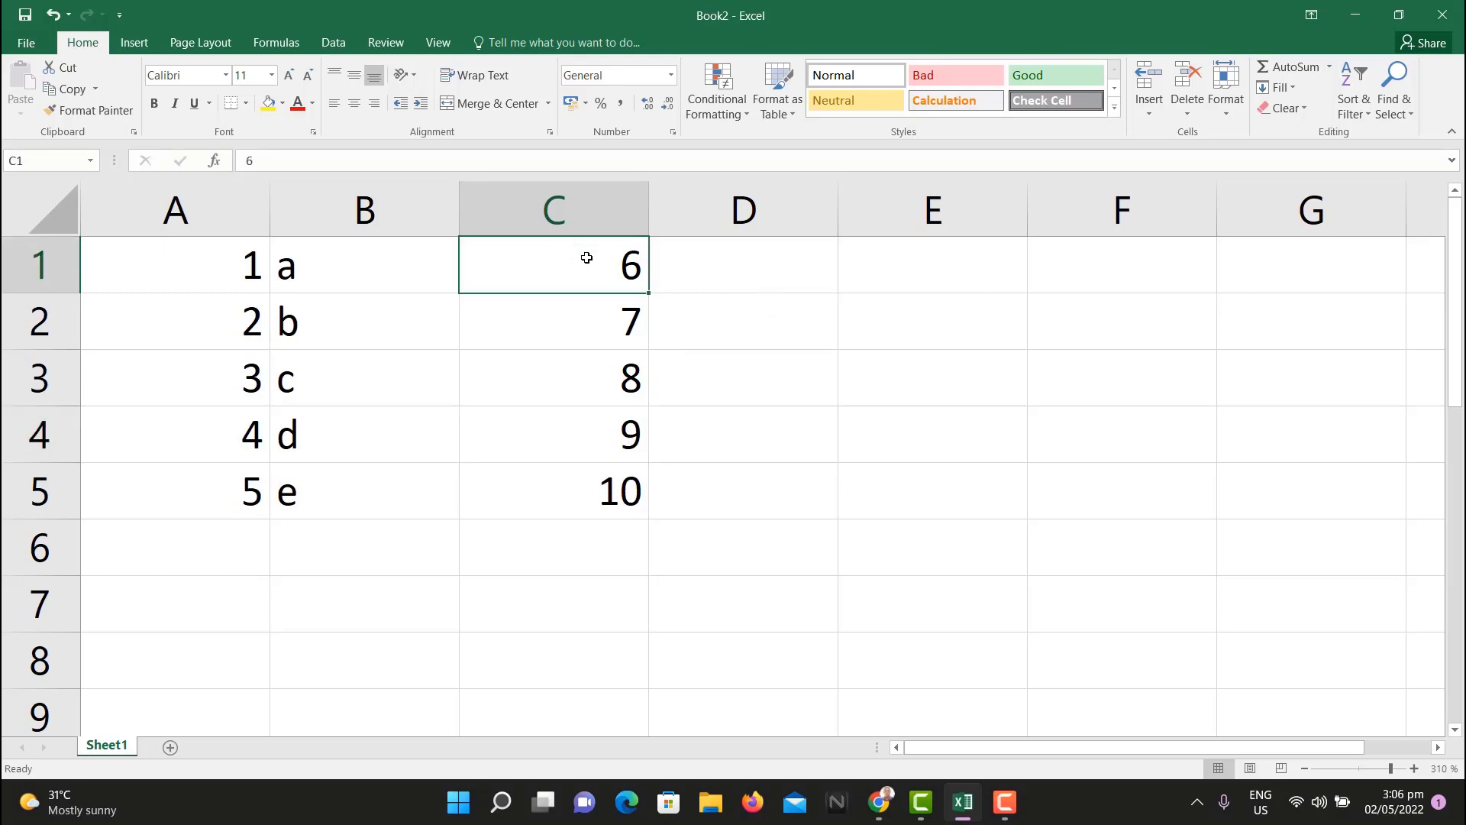
key("shift+Down")
key("shift+Down")
key("shift+Down")
key("shift+Down")
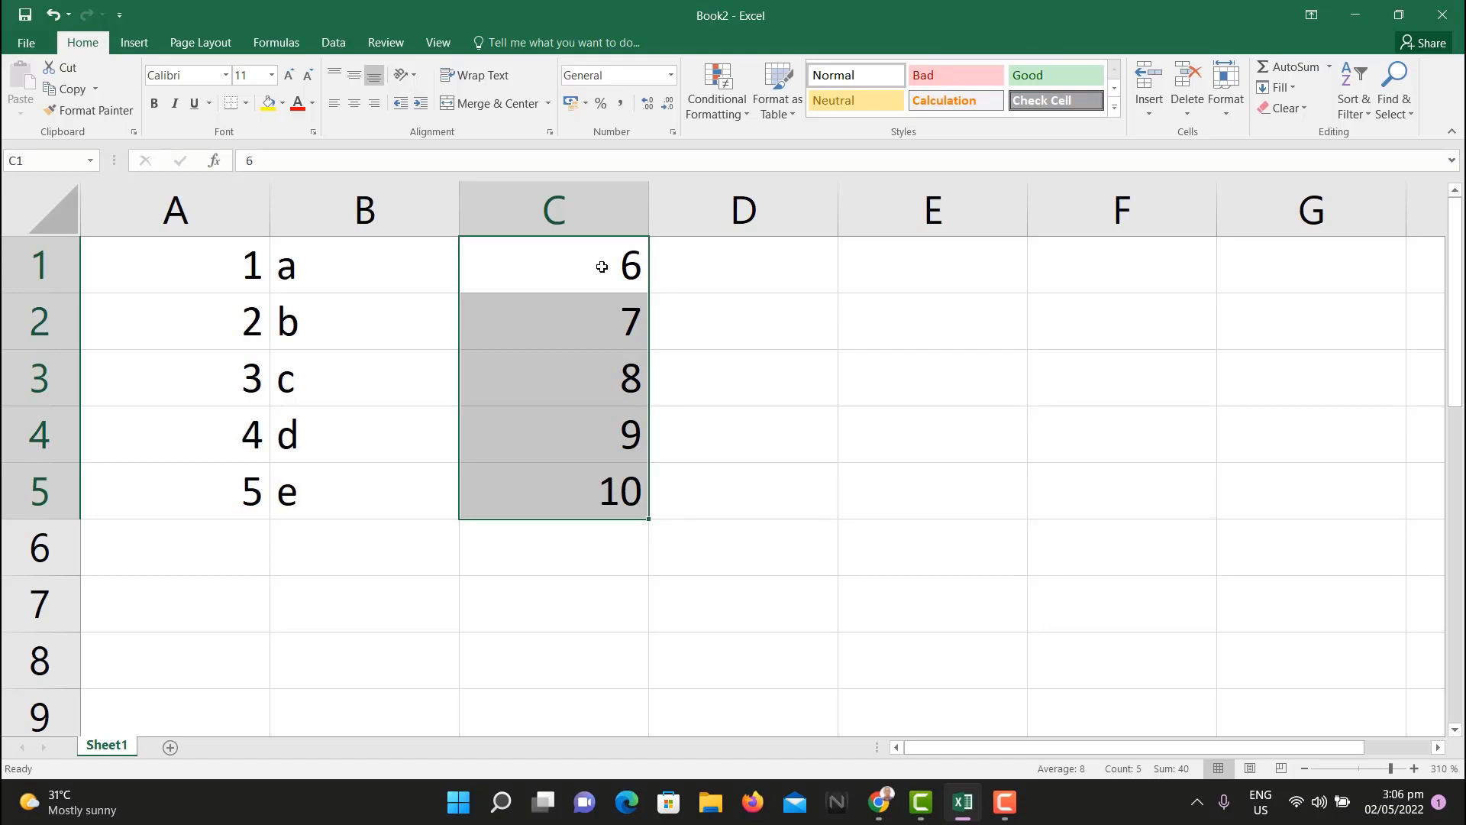
right_click(601, 267)
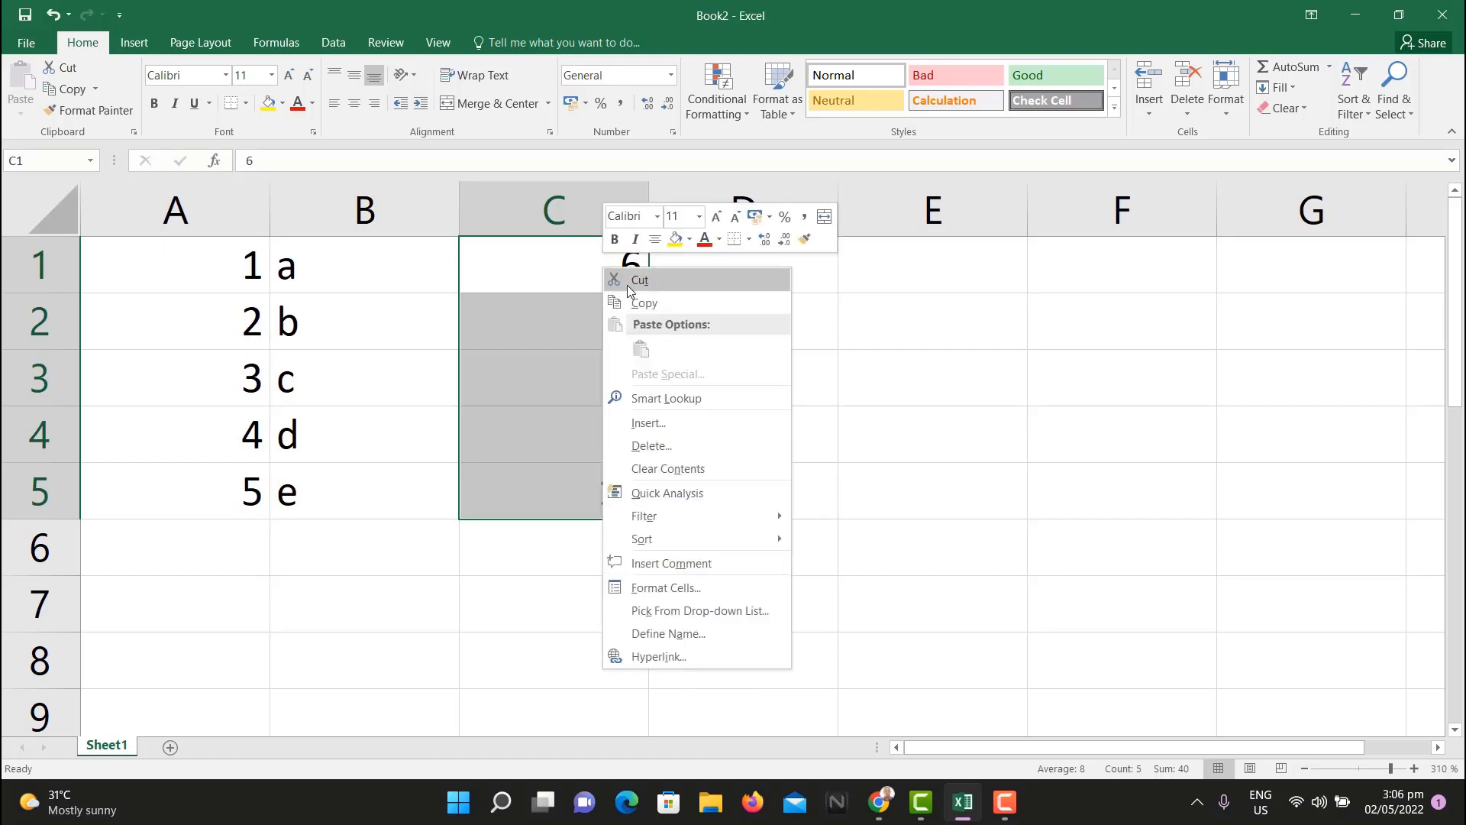
left_click(662, 304)
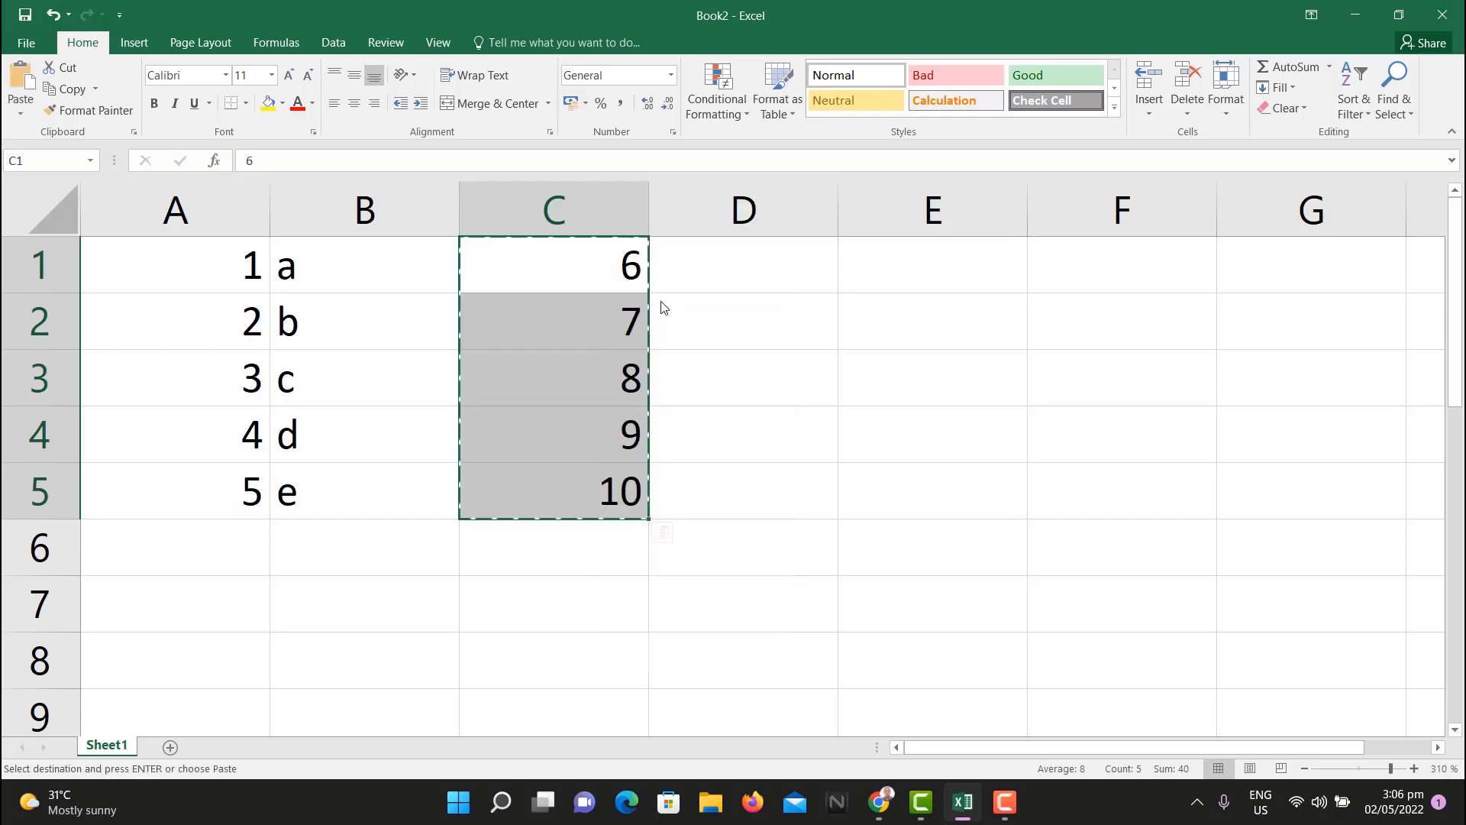
left_click(1336, 264)
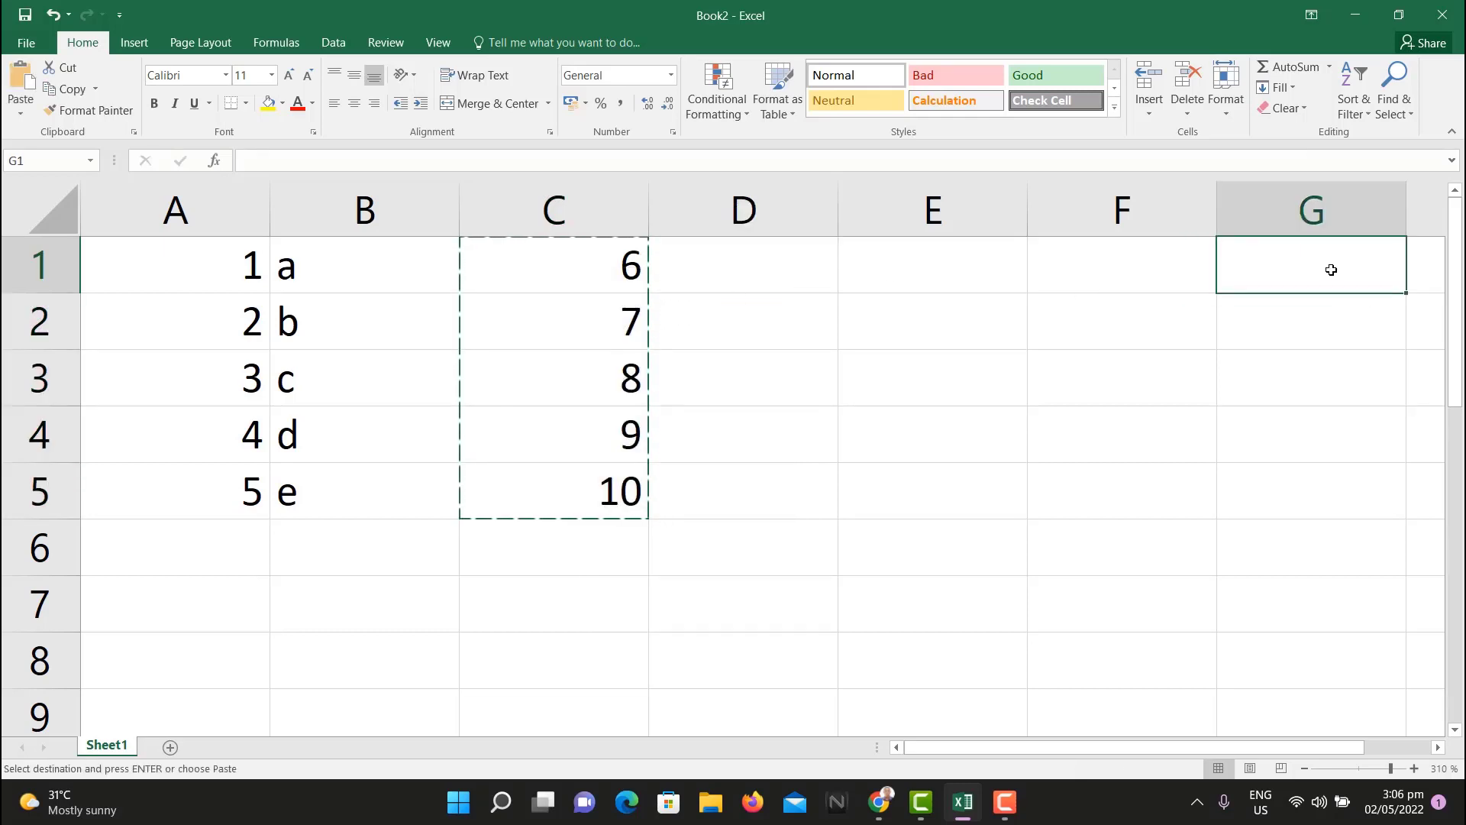
right_click(1332, 258)
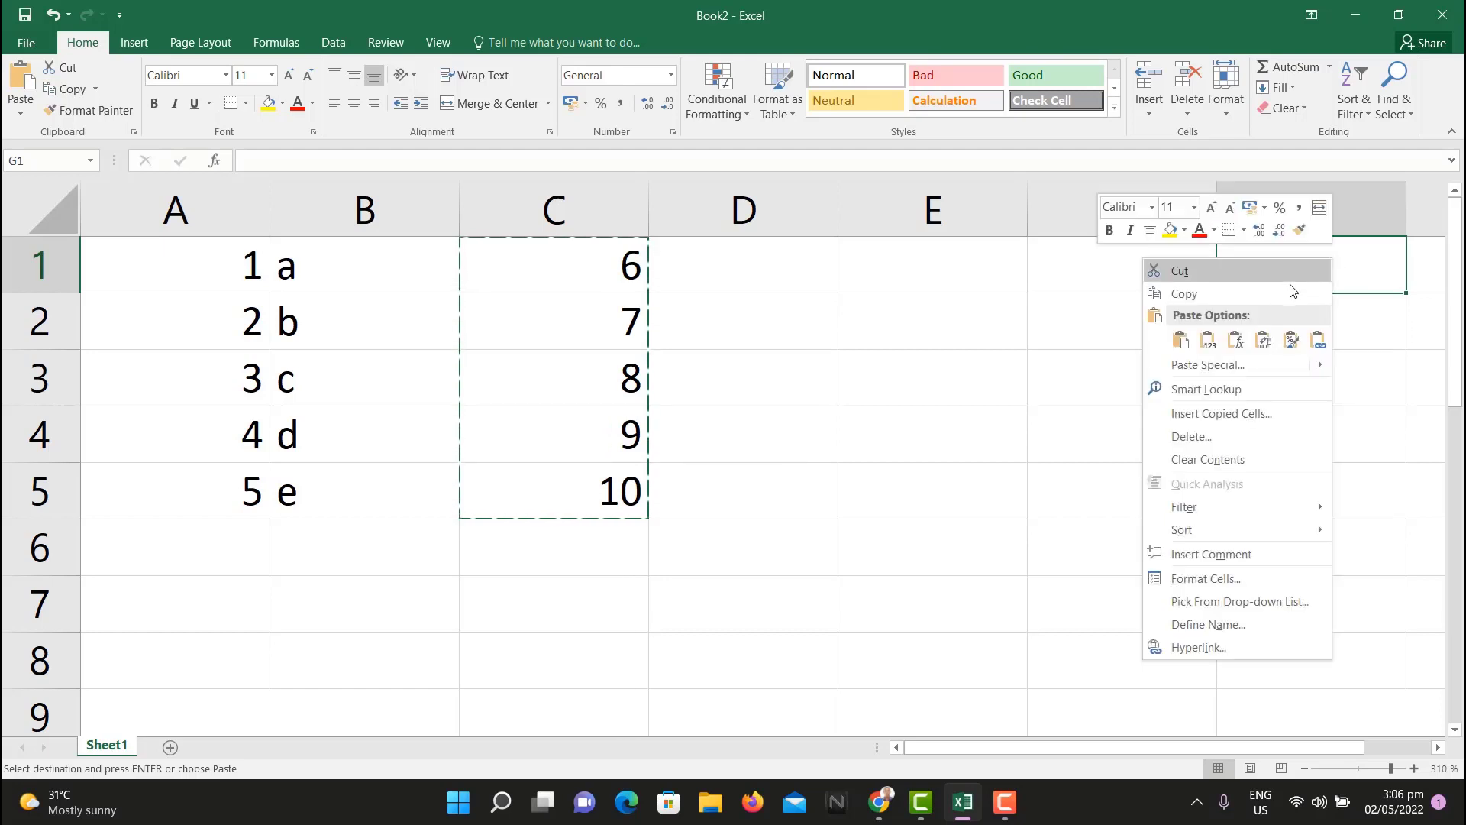
left_click(1183, 350)
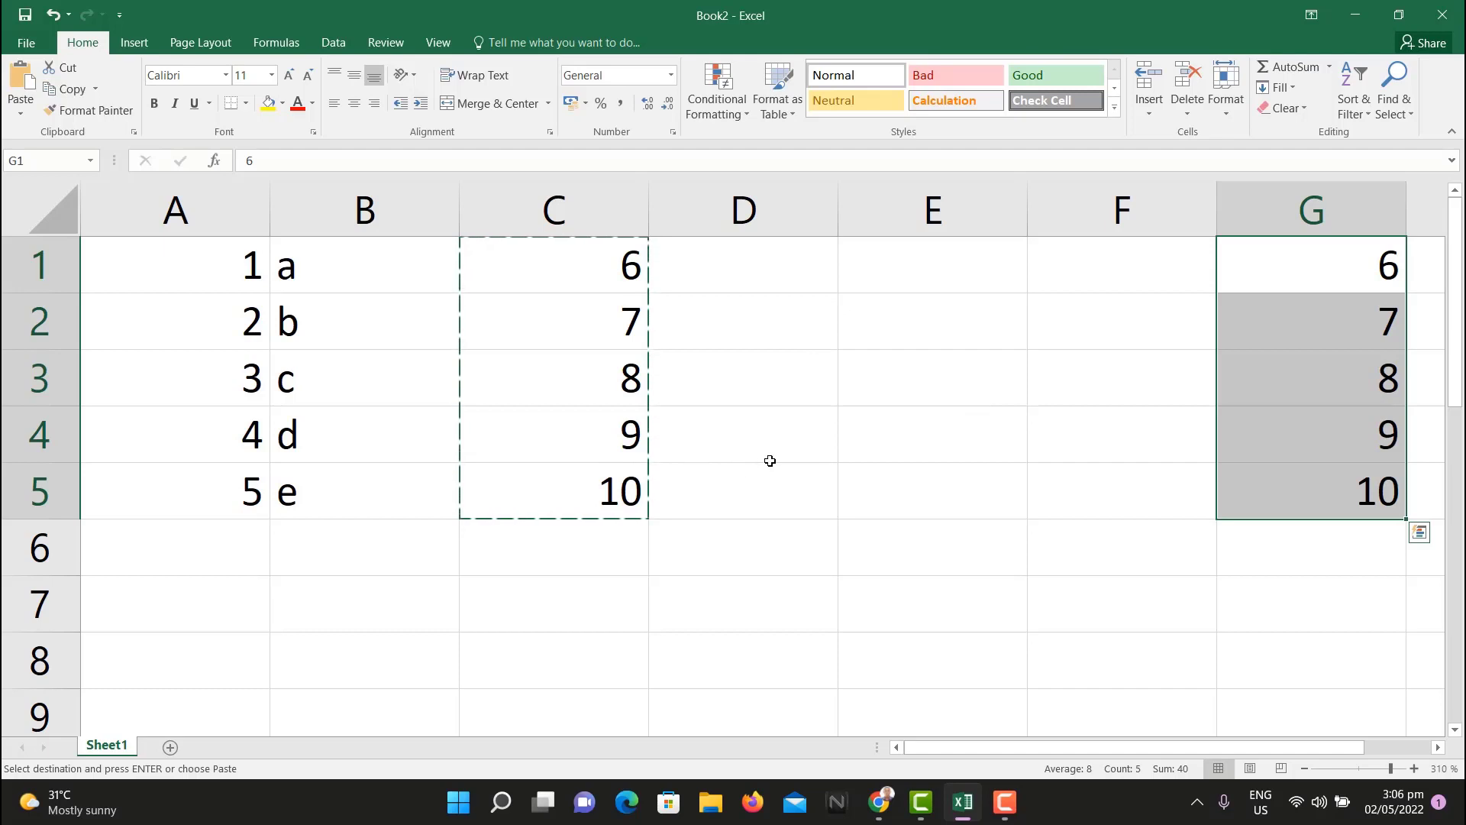
left_click(785, 419)
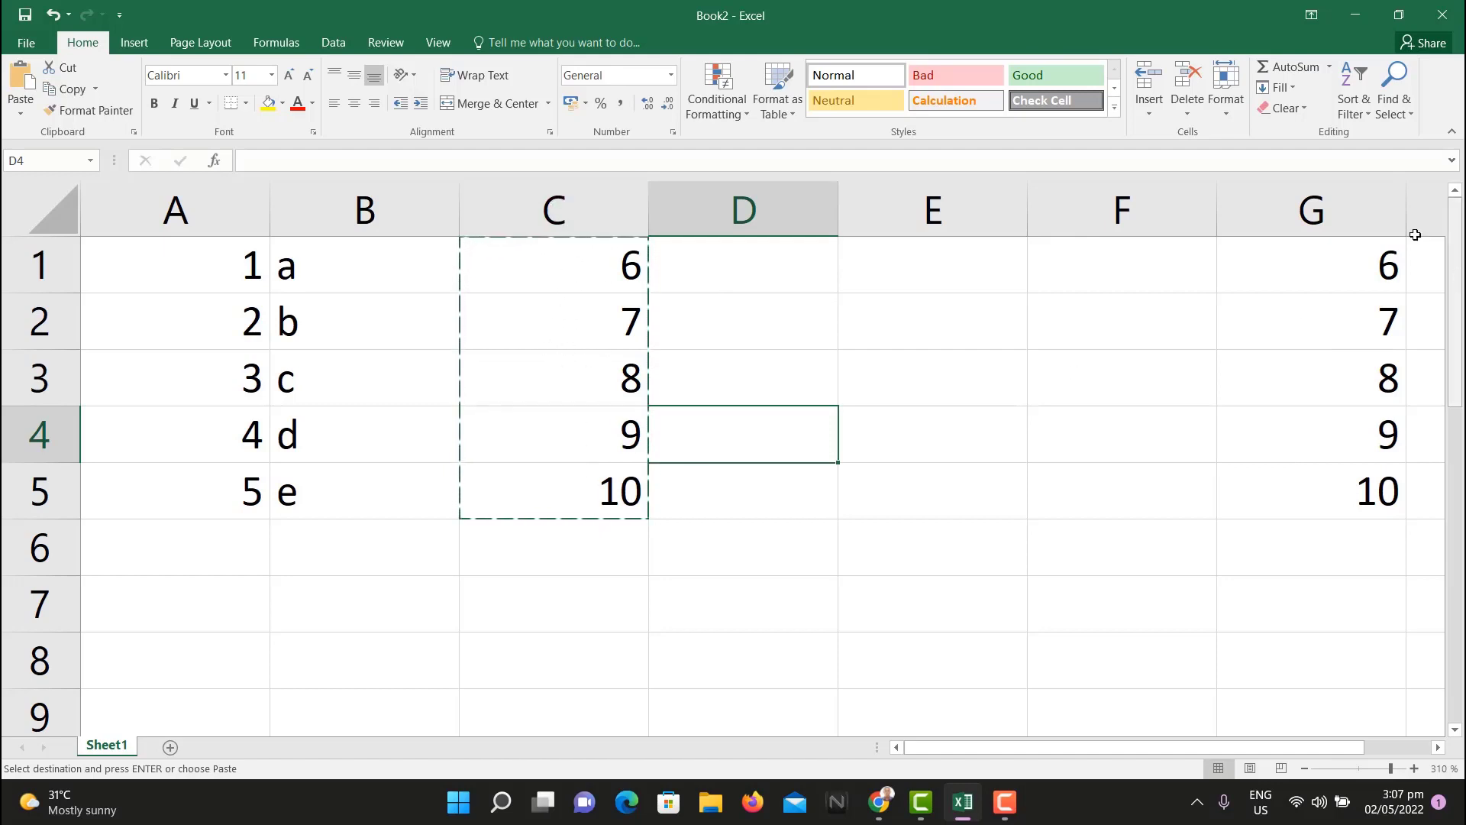
- Try filling C3 and D2 down from the cells above them, undoing the change to C3
left_click(581, 271)
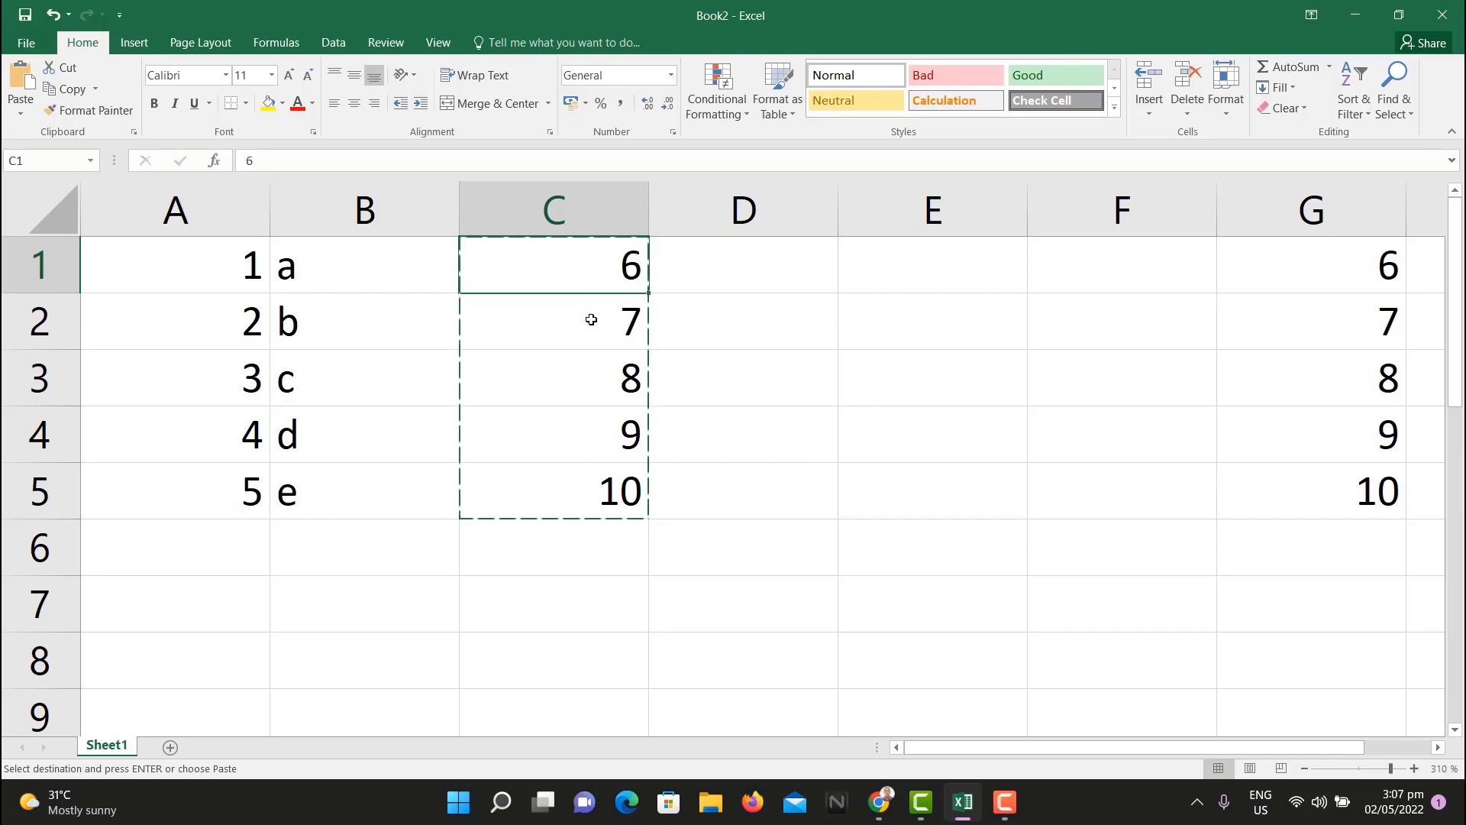
left_click(537, 374)
type("7")
key("ctrl+Return")
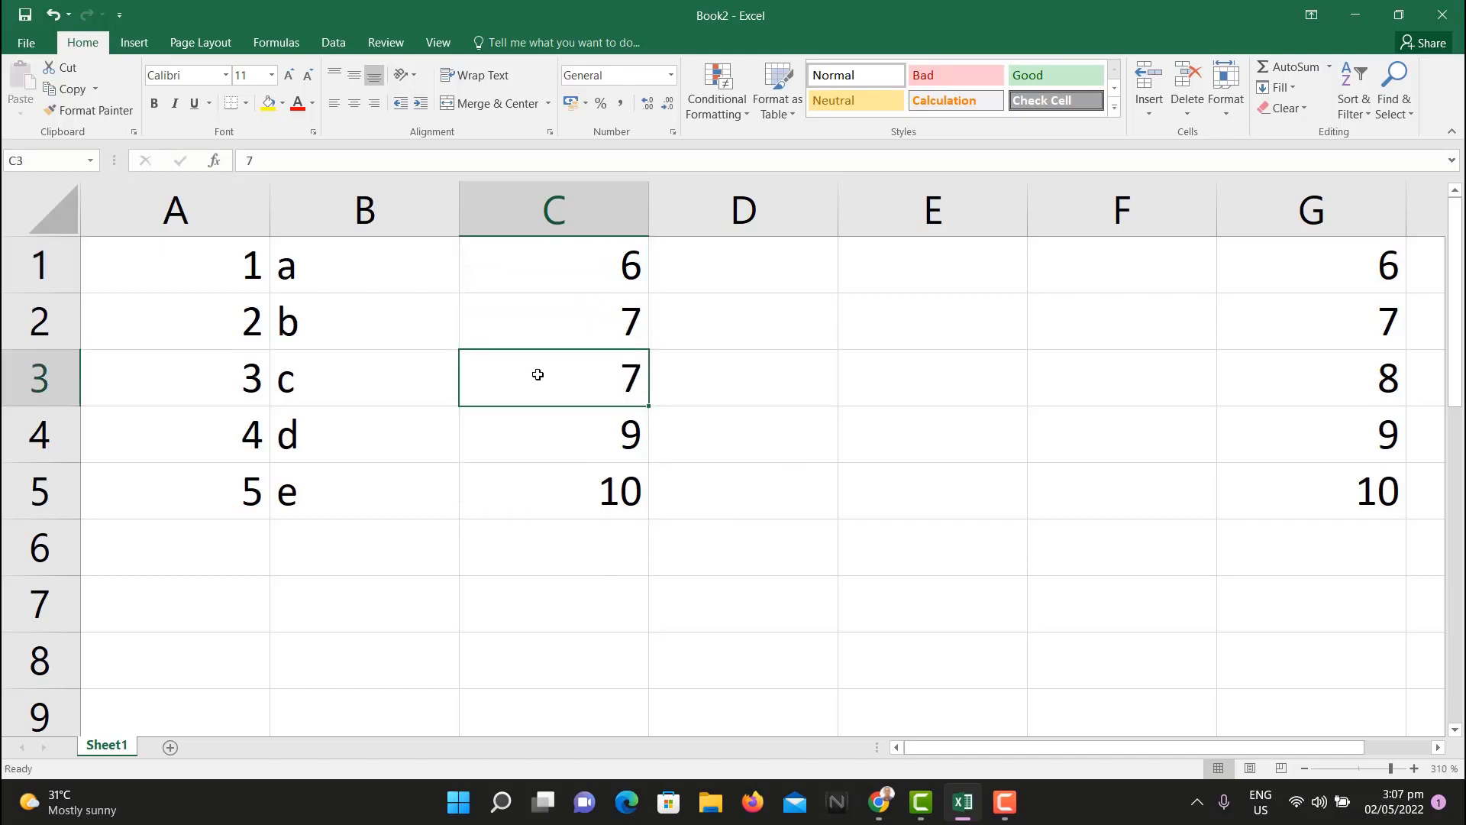
key("ctrl+z")
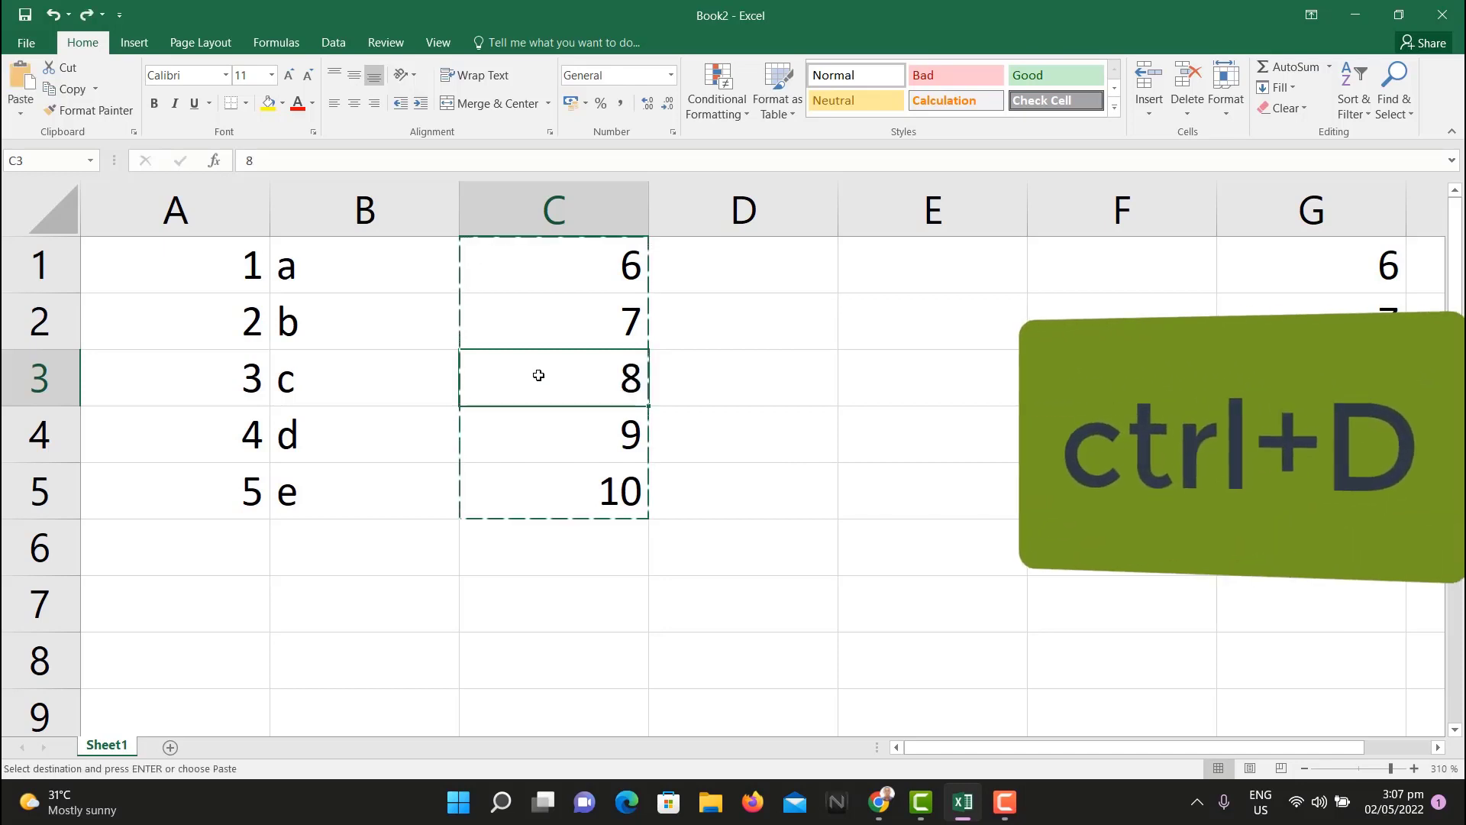
left_click(731, 319)
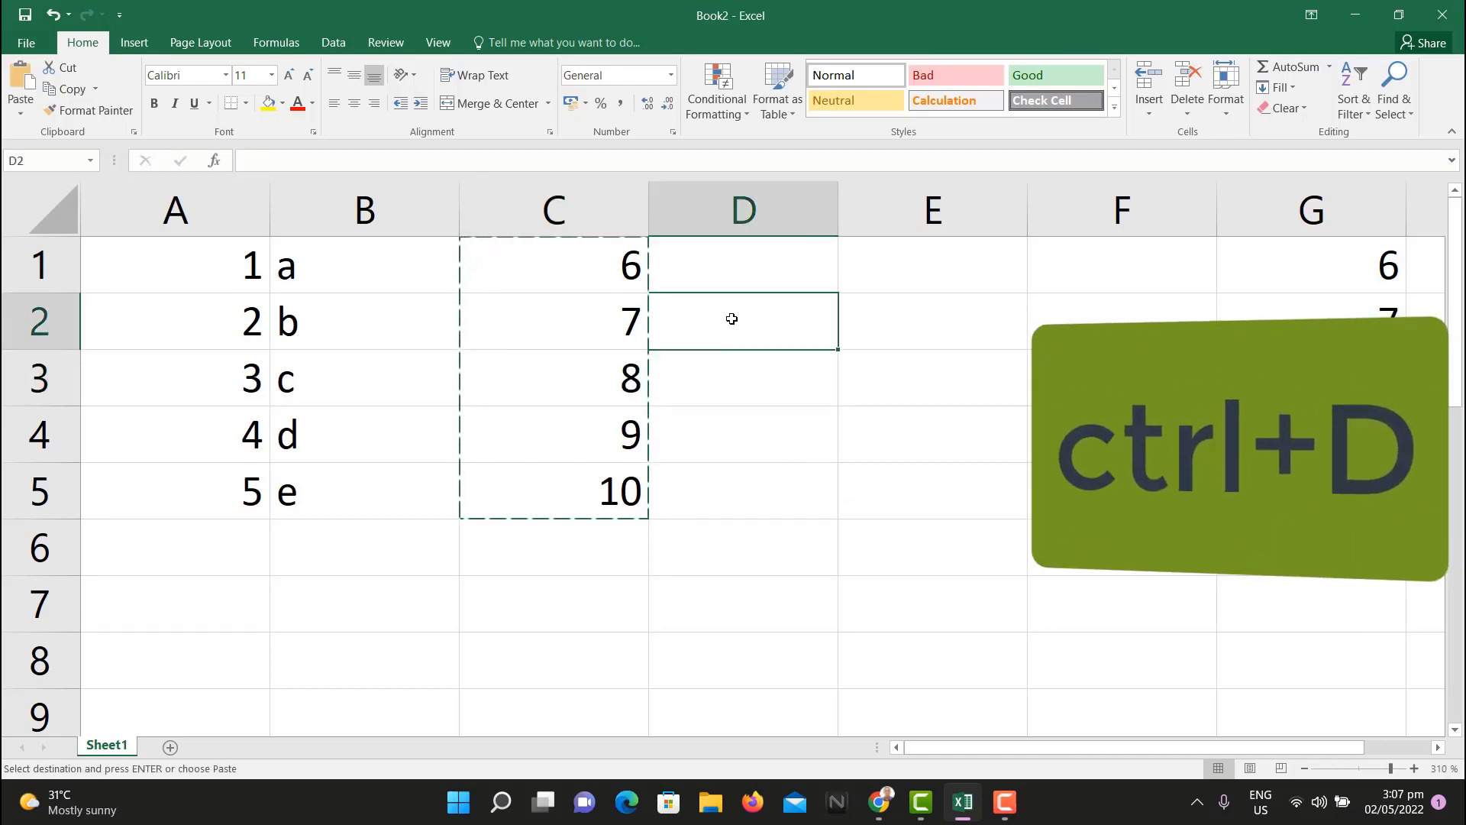
key("ctrl+d")
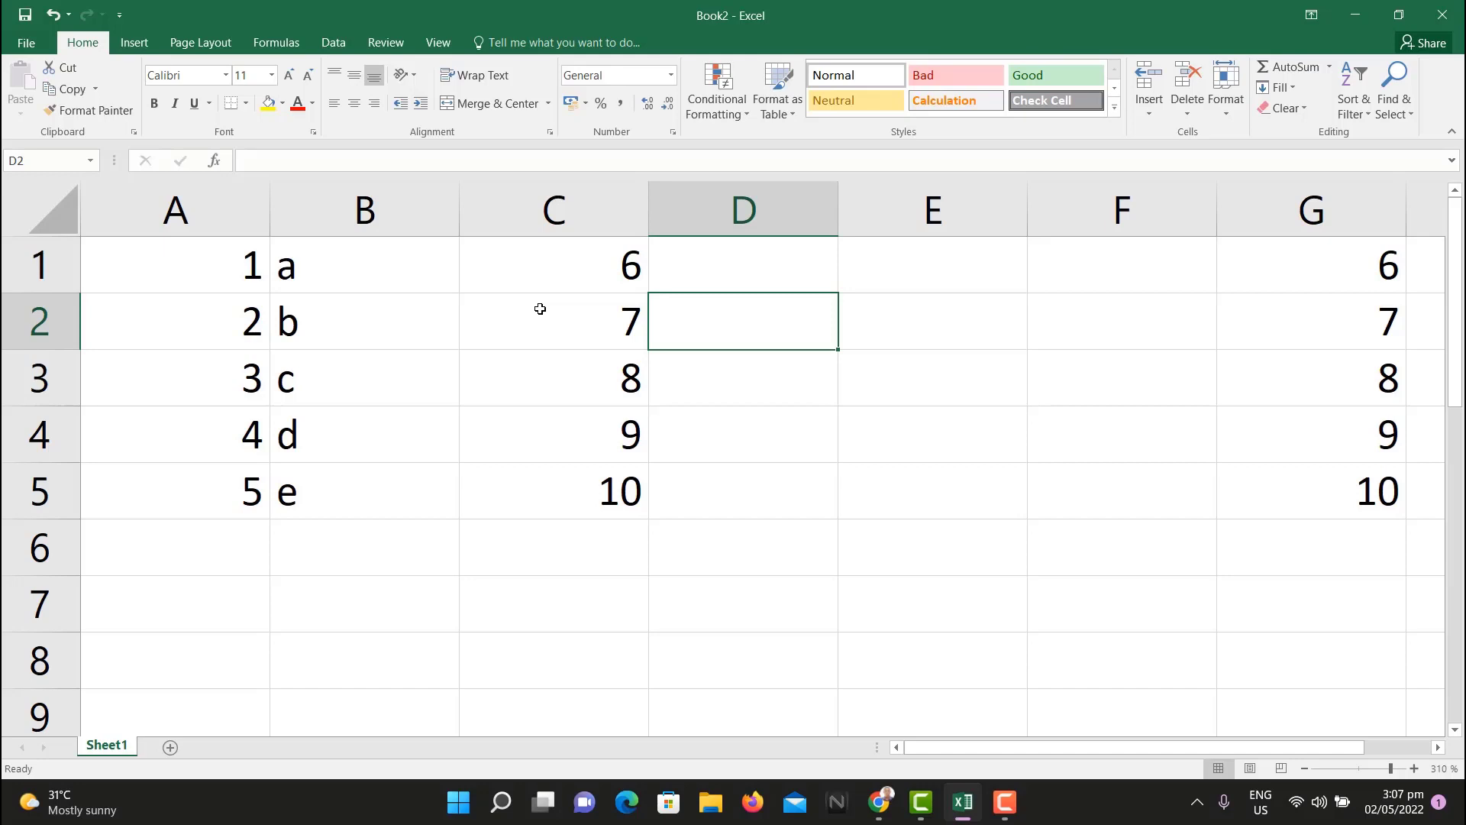
- Cut the number 7 from cell C2 and paste it into cell E2
left_click(609, 332)
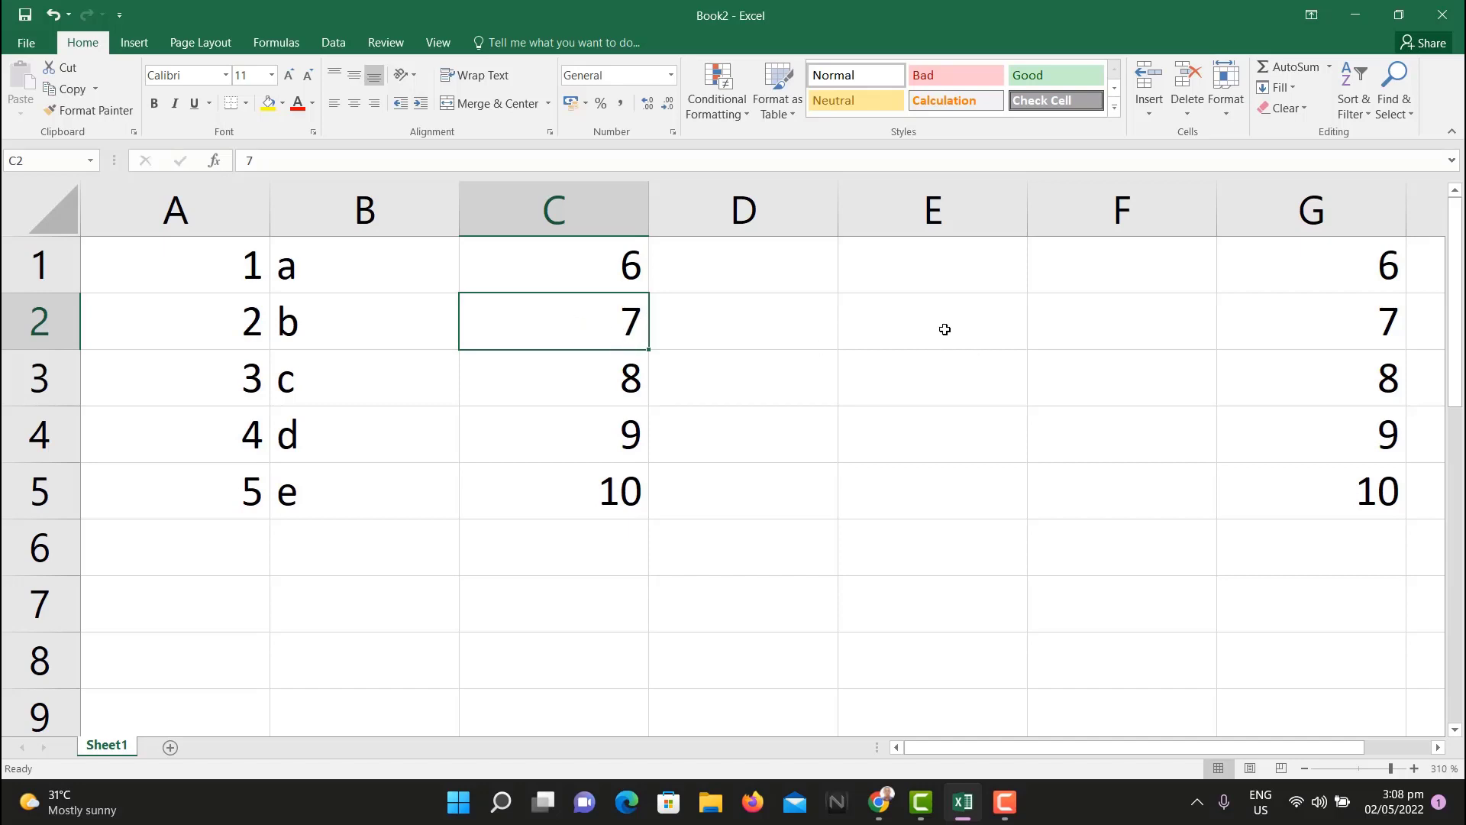
left_click(65, 69)
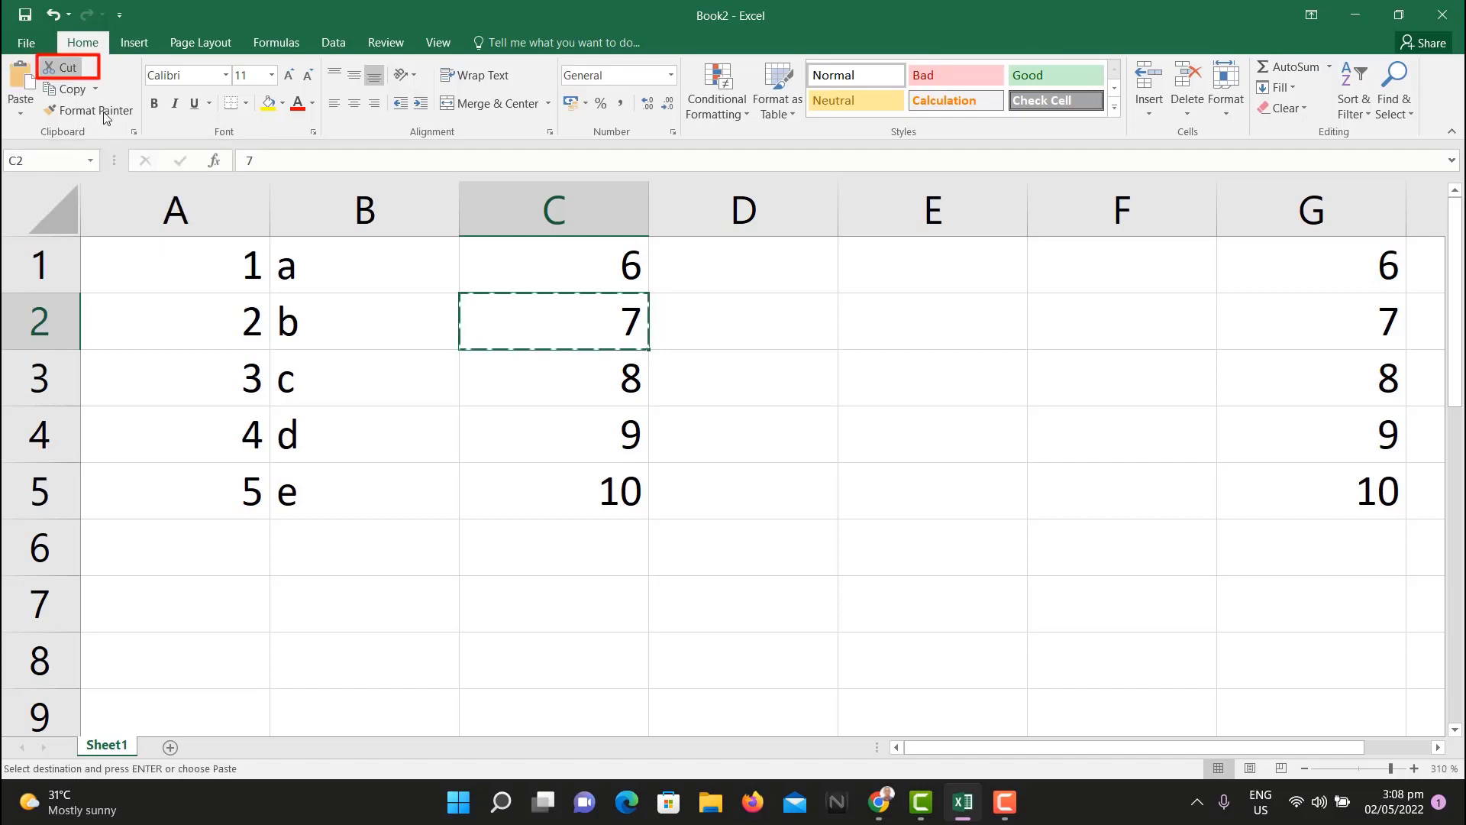
left_click(906, 317)
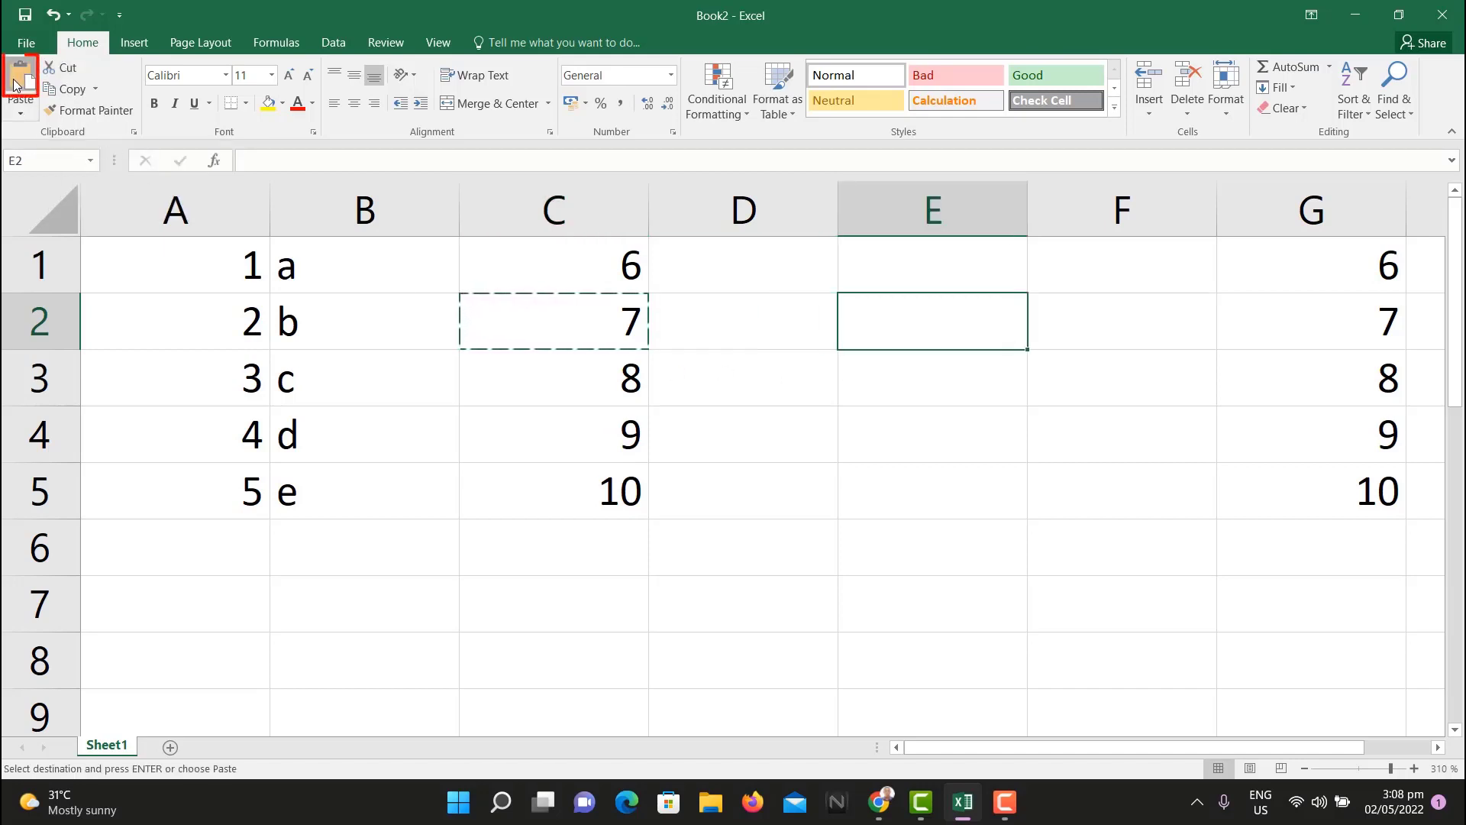
key("ctrl+v")
left_click(561, 330)
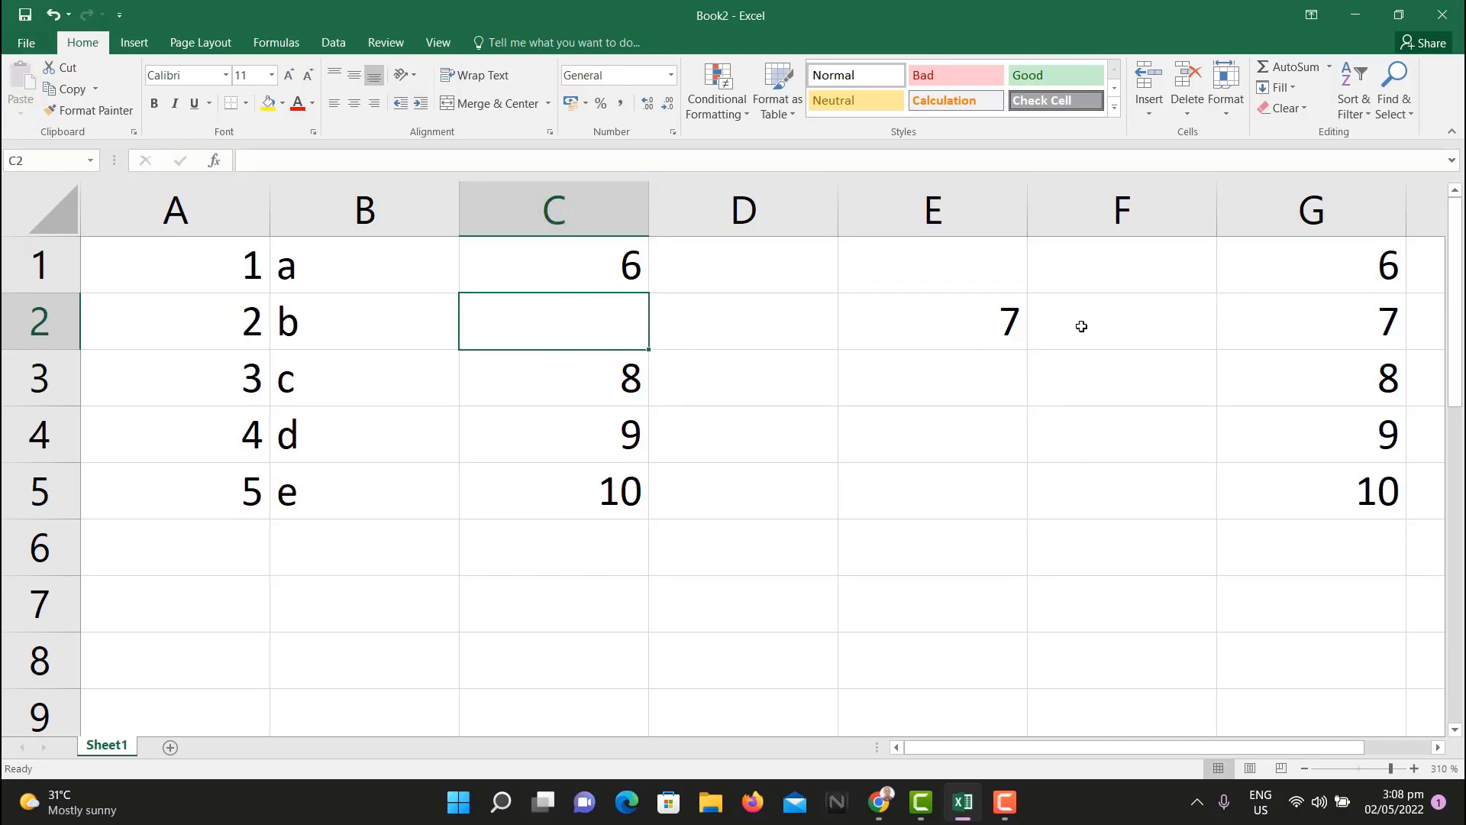
left_click(959, 317)
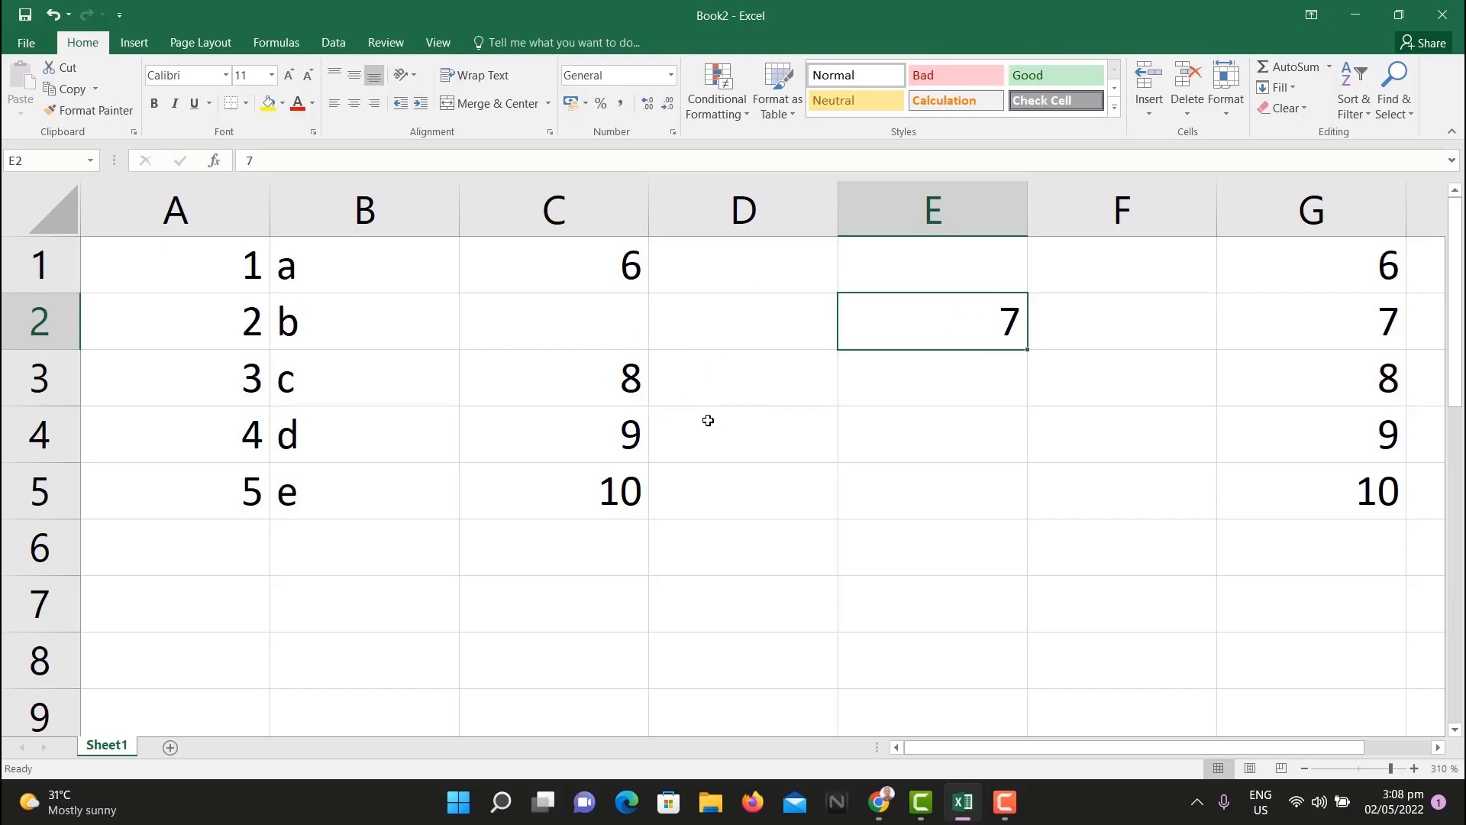
- Copy the range C3:C5 and examine the available paste options, including the paste values choices
left_click(603, 381)
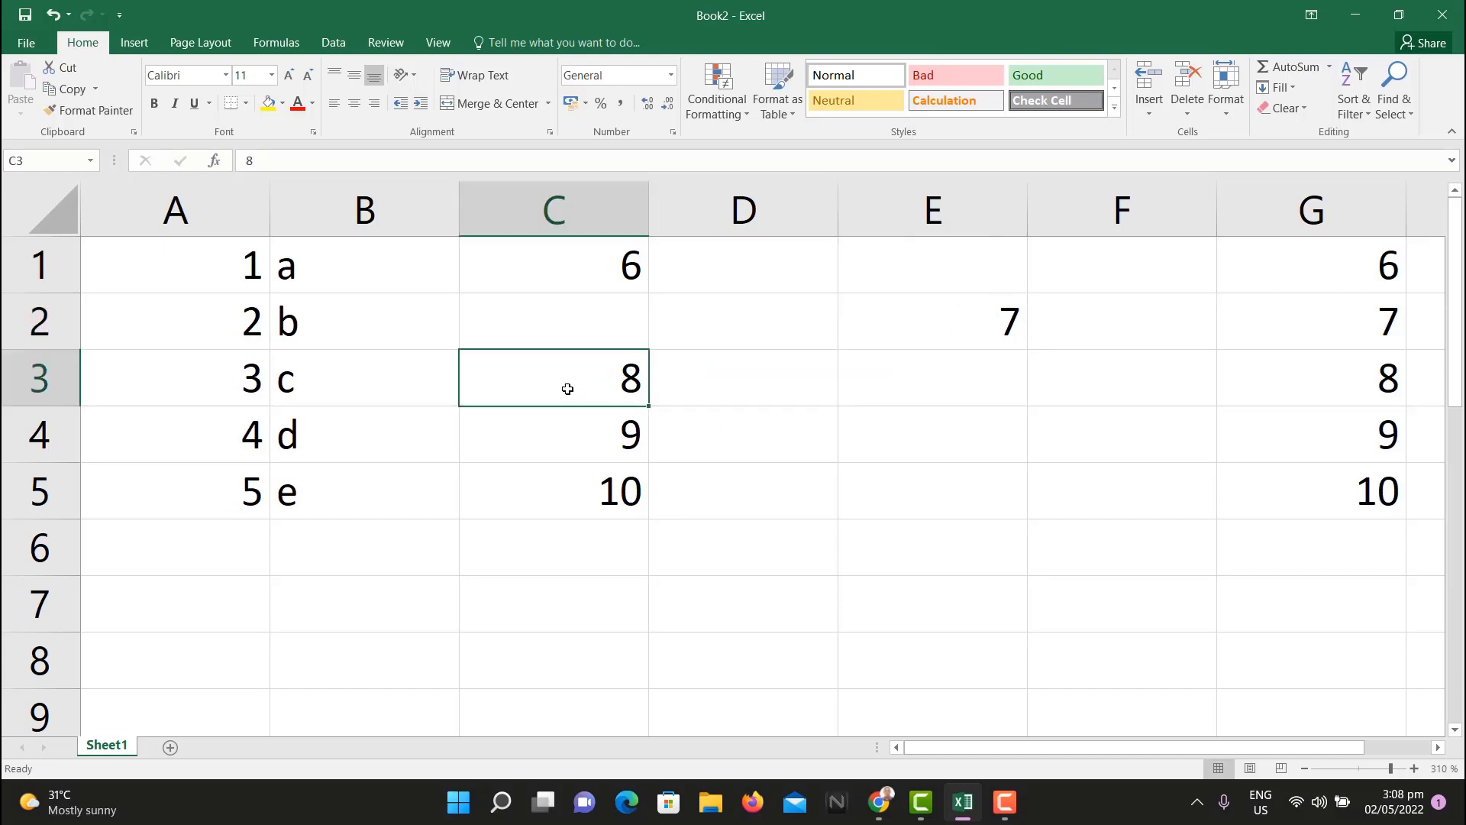
key("shift+Down")
key("shift+Down")
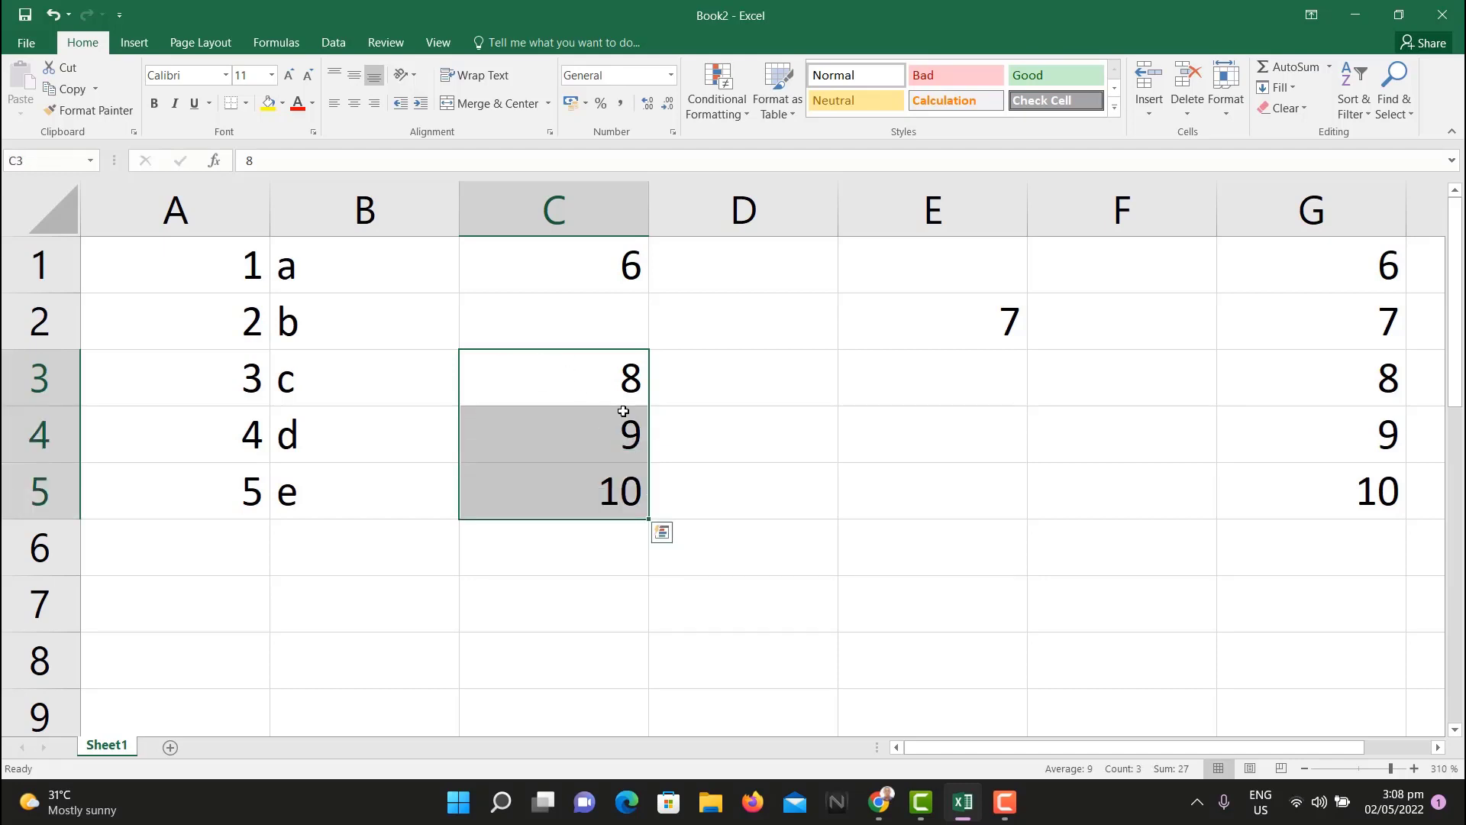
key("ctrl+c")
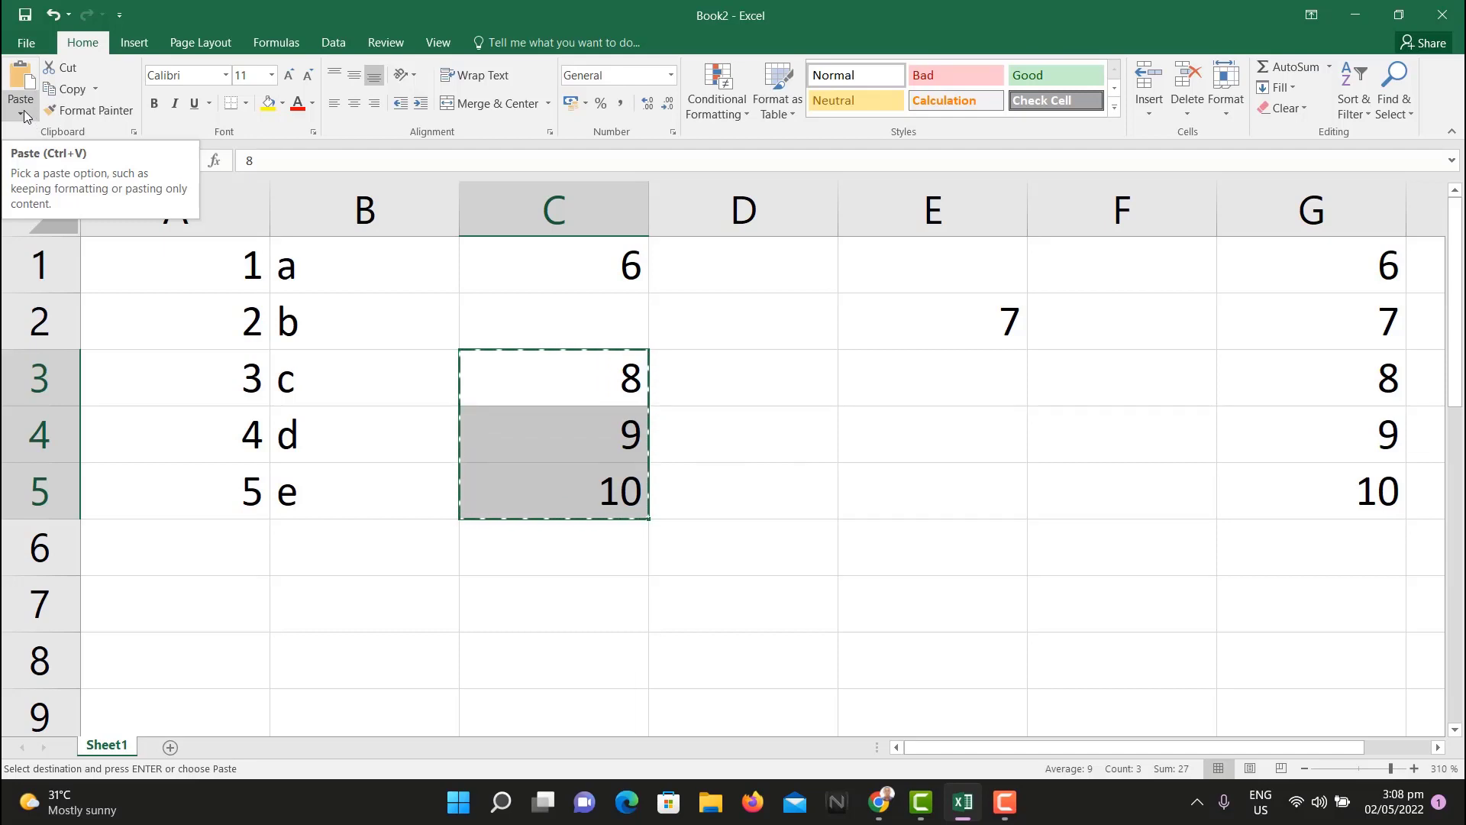
left_click(23, 115)
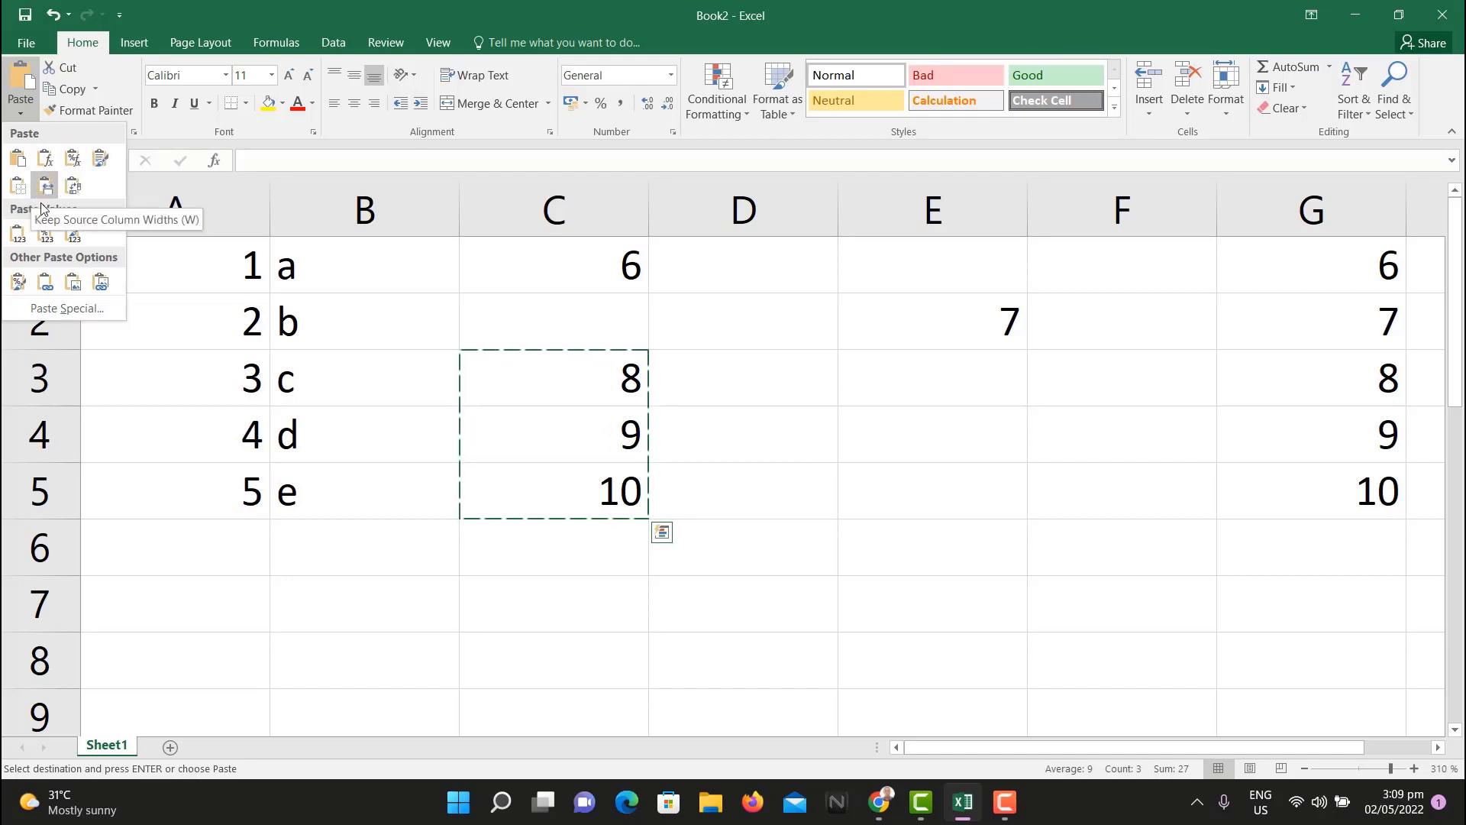
left_click(19, 233)
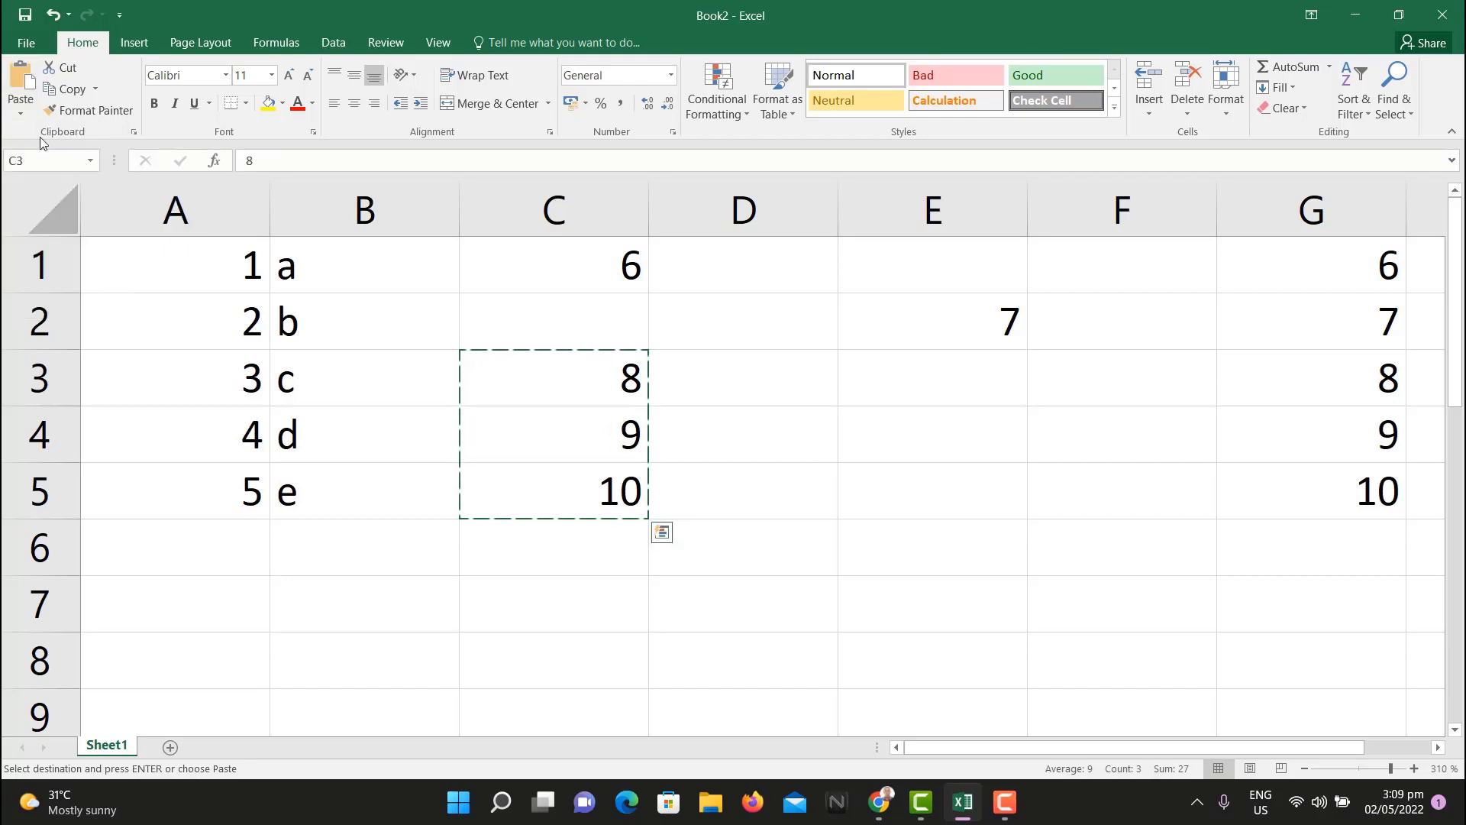
- Examine the Paste Special settings for the copied range, close them without pasting, and cancel the copy with cell D3 selected
left_click(29, 116)
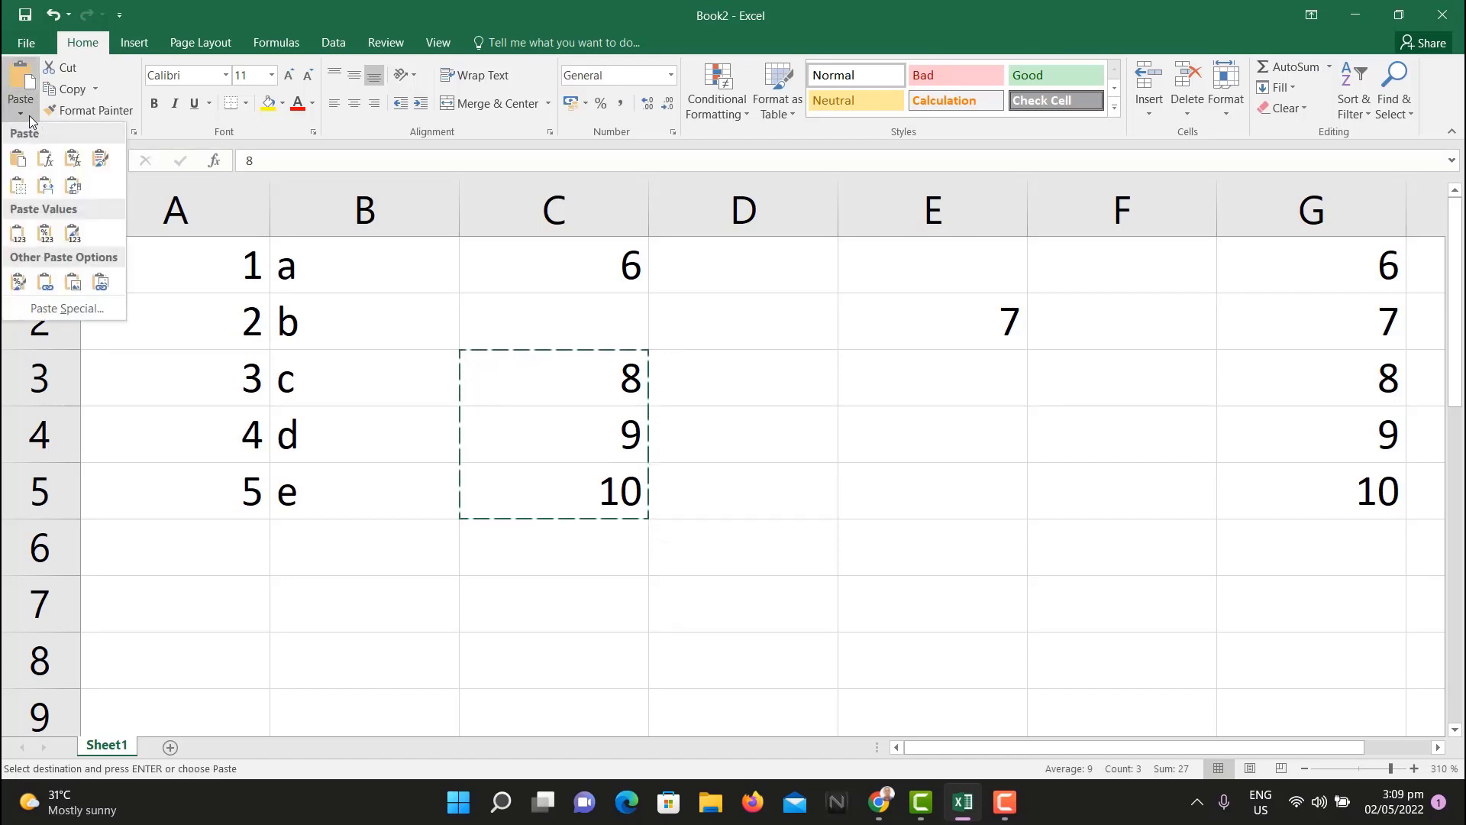
left_click(84, 310)
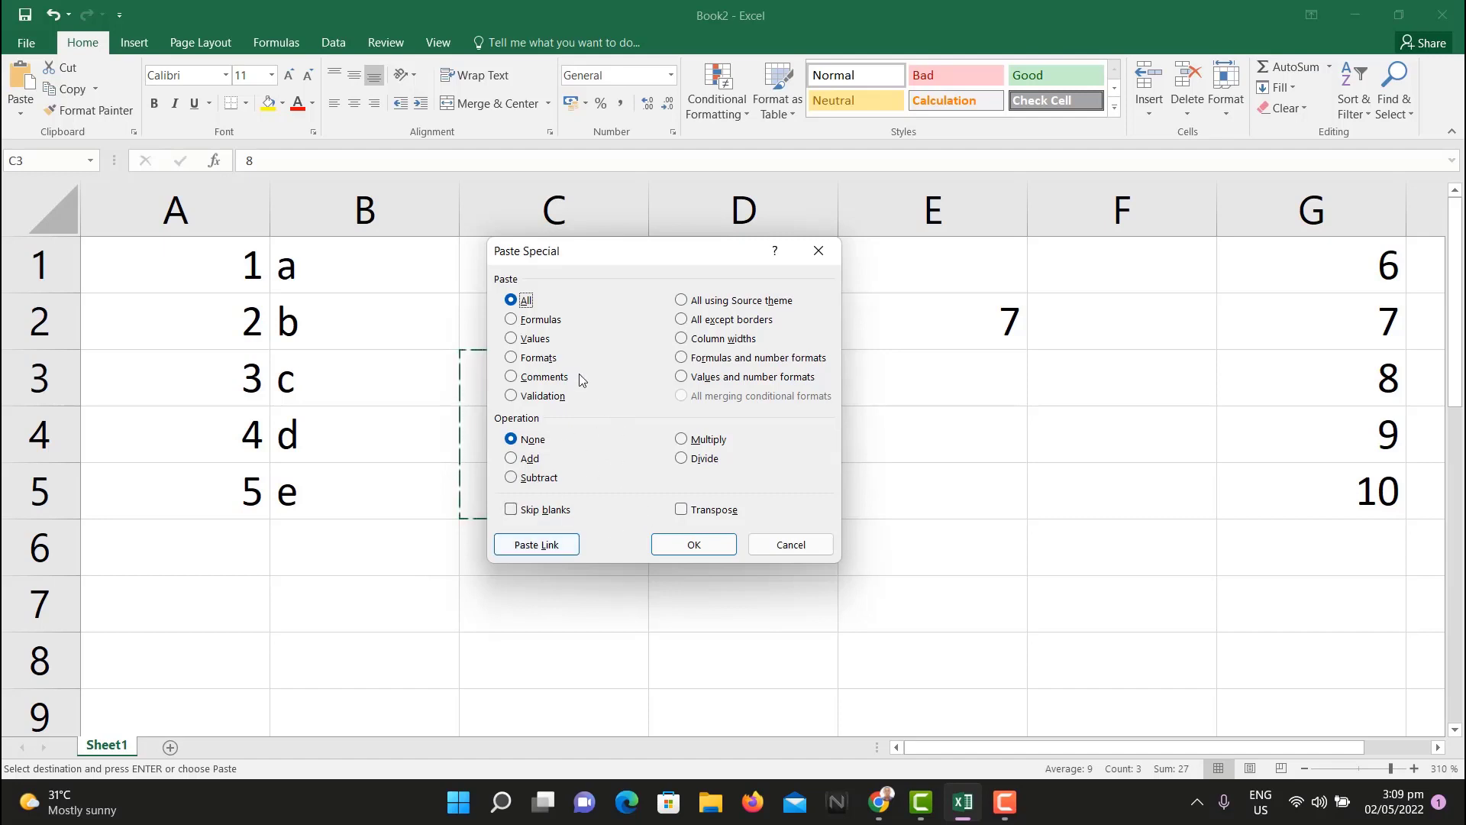
left_click(793, 546)
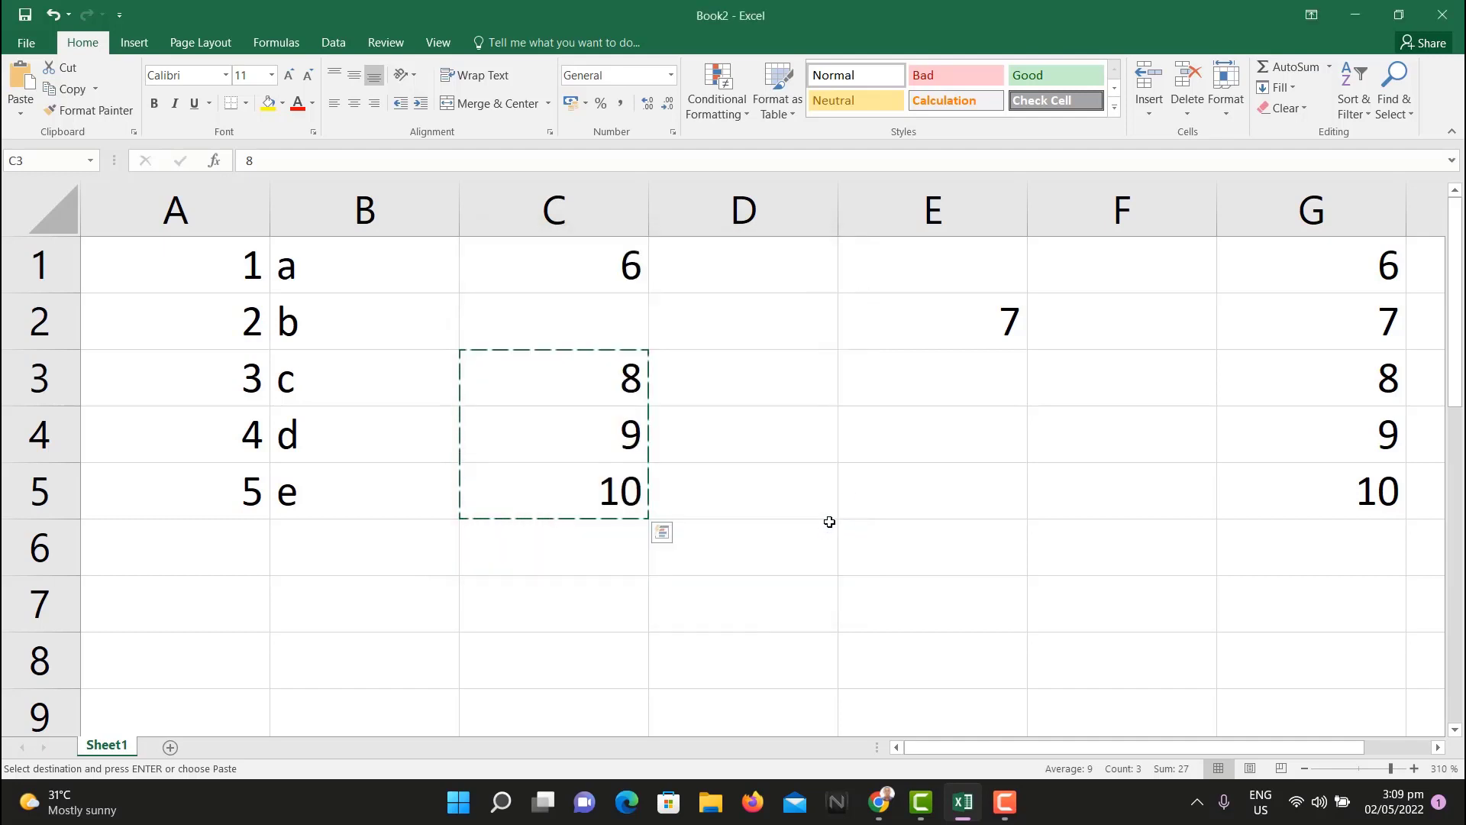
left_click(743, 371)
key("Escape")
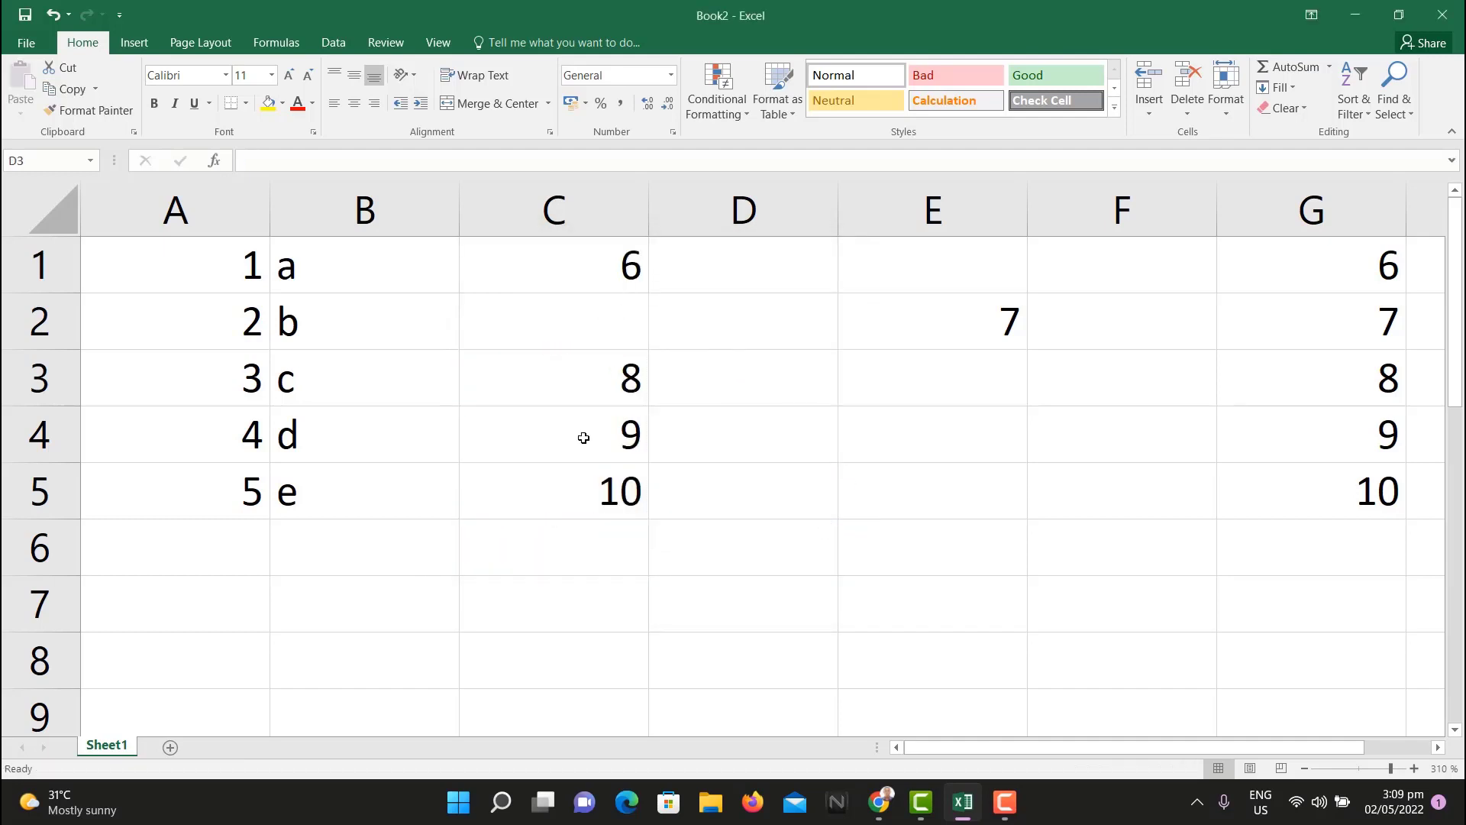
- Select cell C3 containing the number 8
left_click(629, 384)
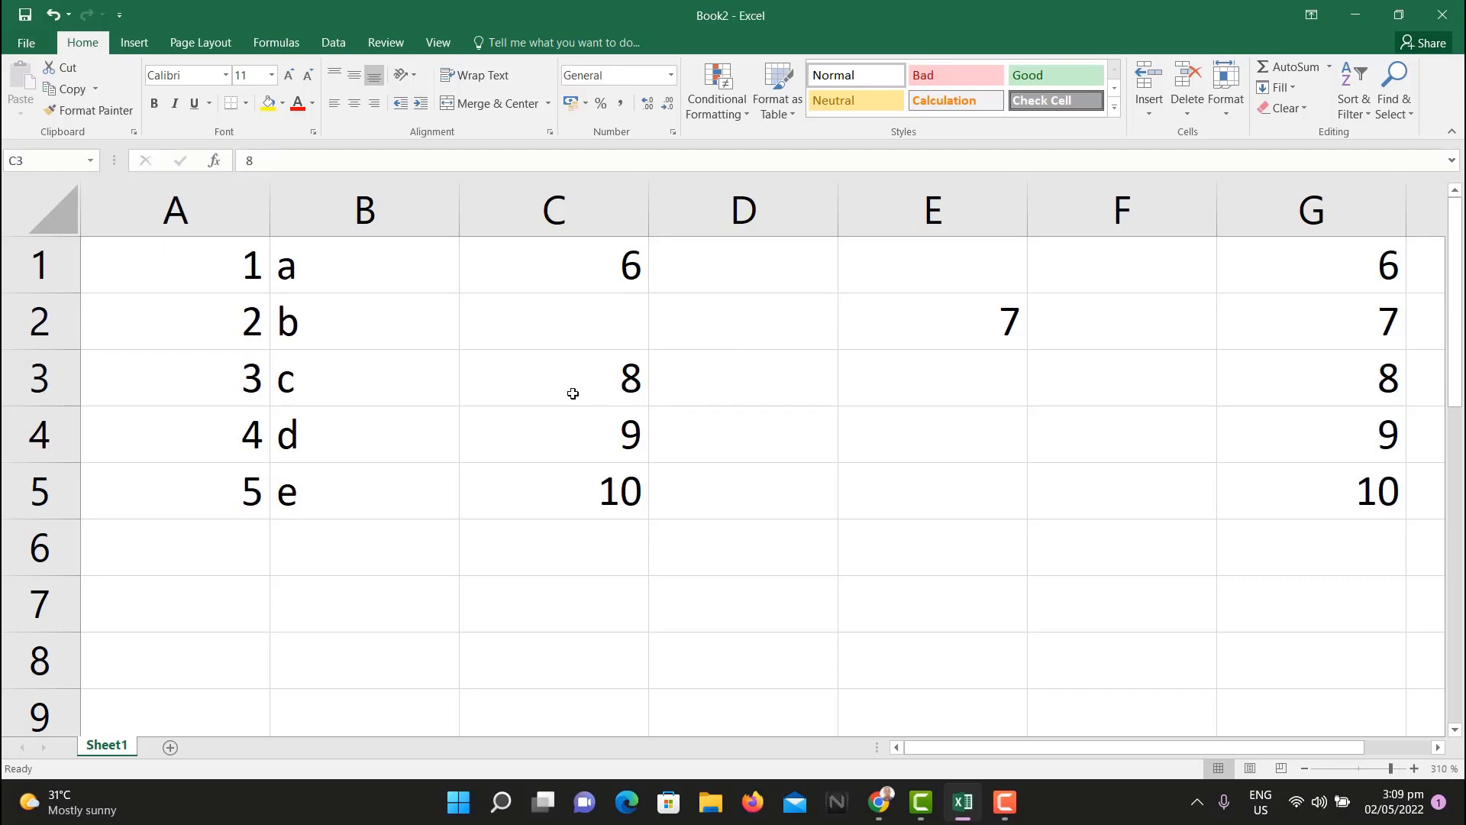